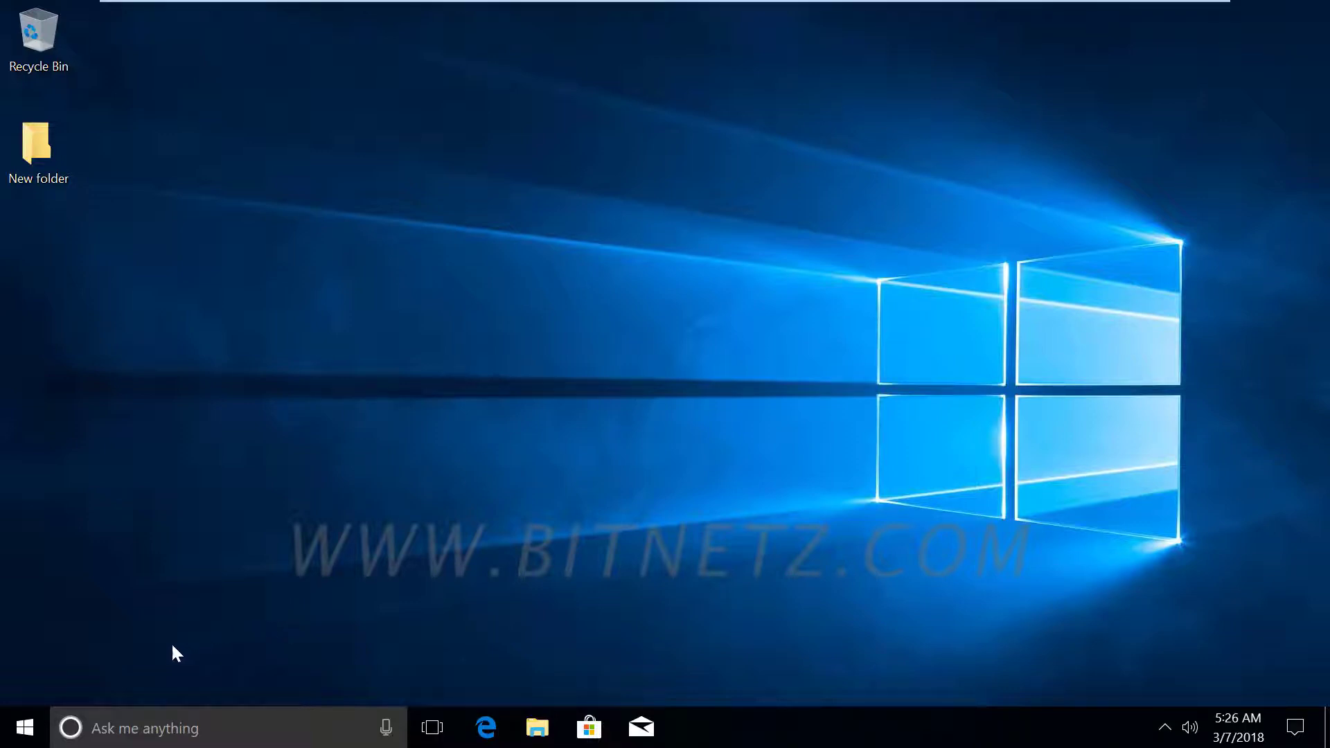
Open a new blank Notepad window on the desktop.
click(25, 730)
click(23, 728)
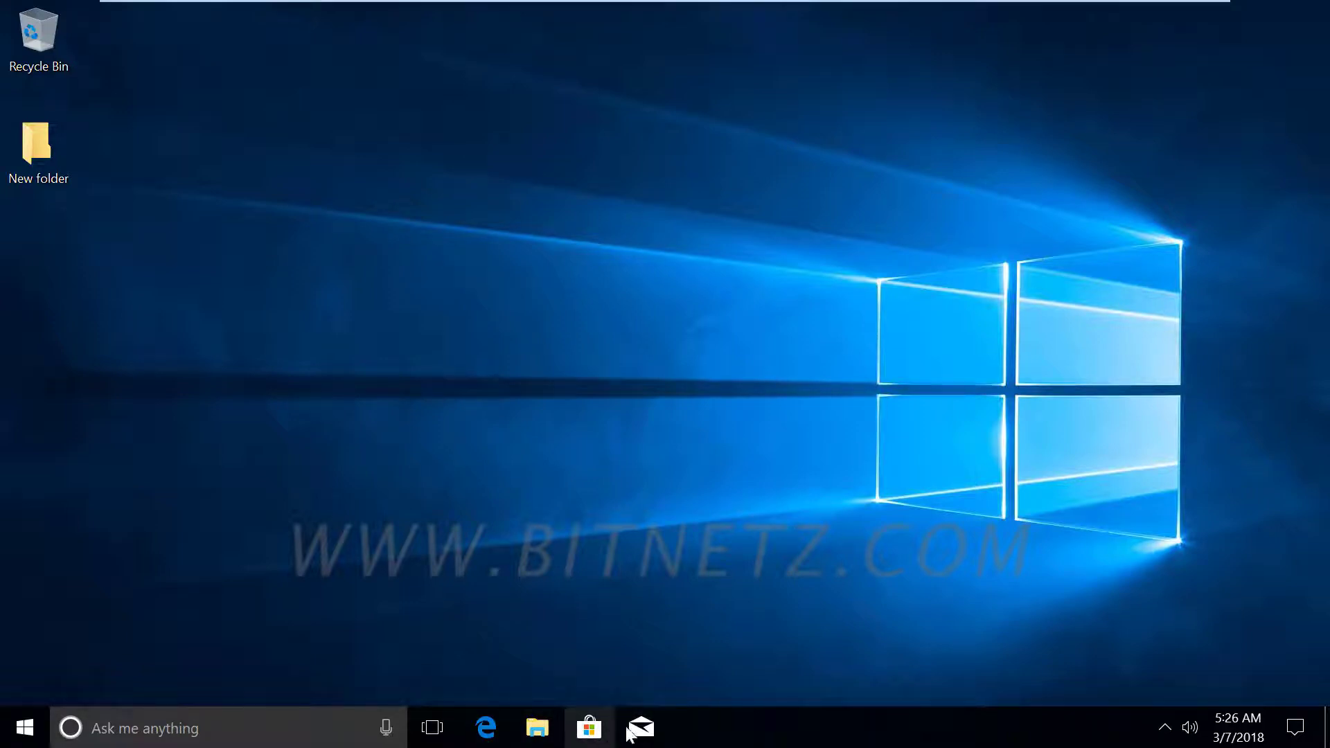
key(ctrl+alt+n)
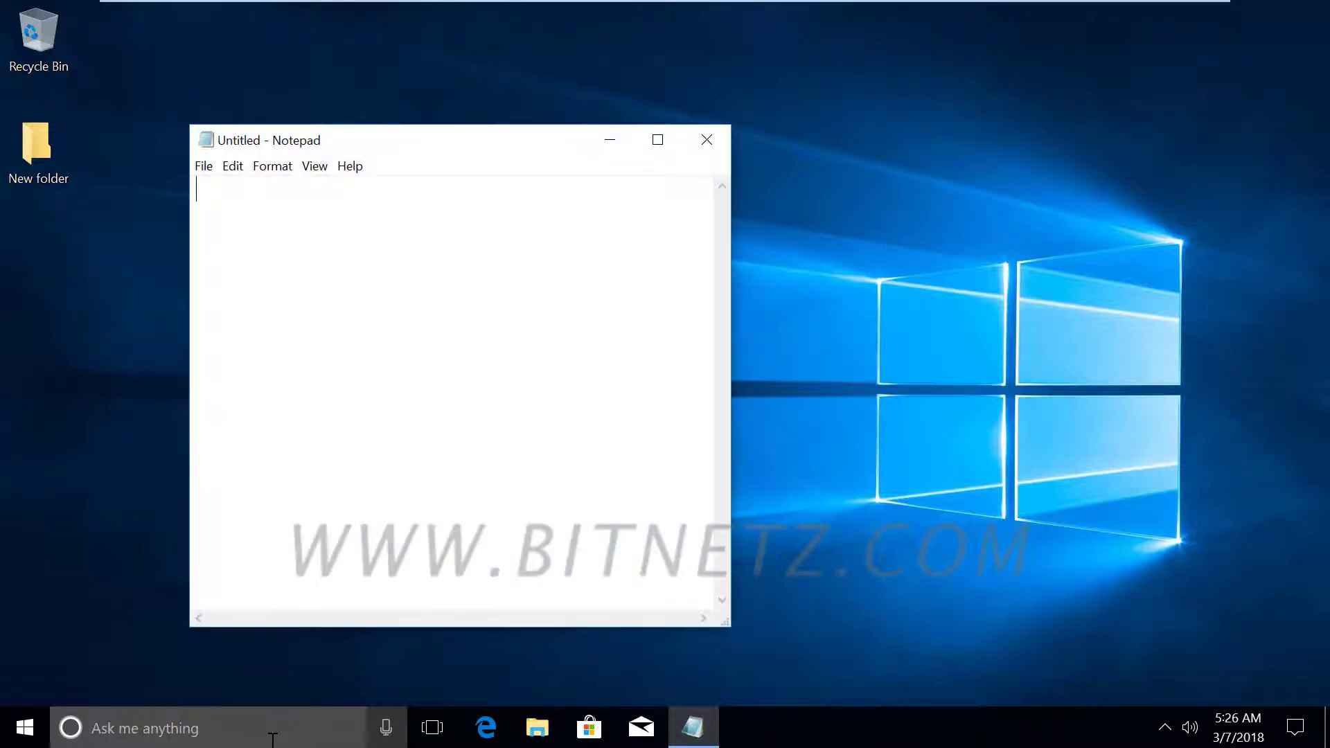
Search for "word" to launch WordPad, and restore its maximized window to a smaller size.
click(273, 738)
text(word)
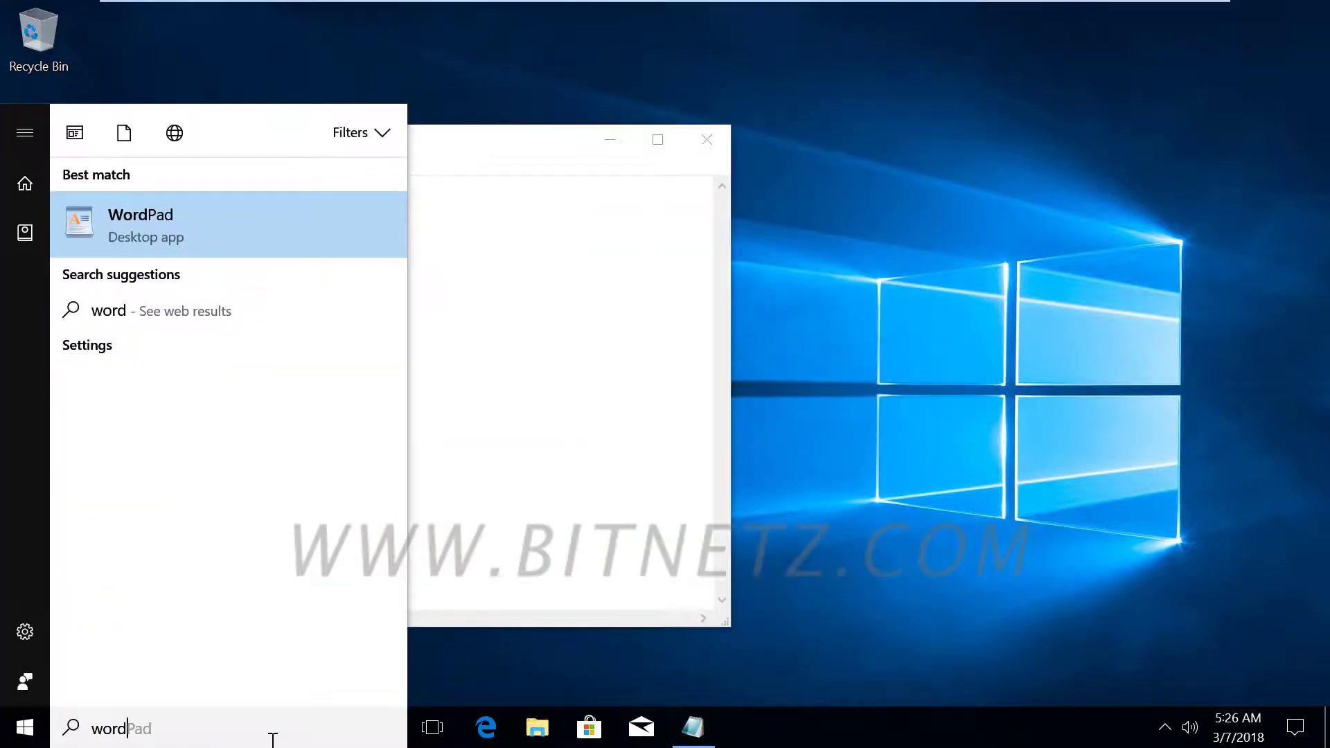
key(Return)
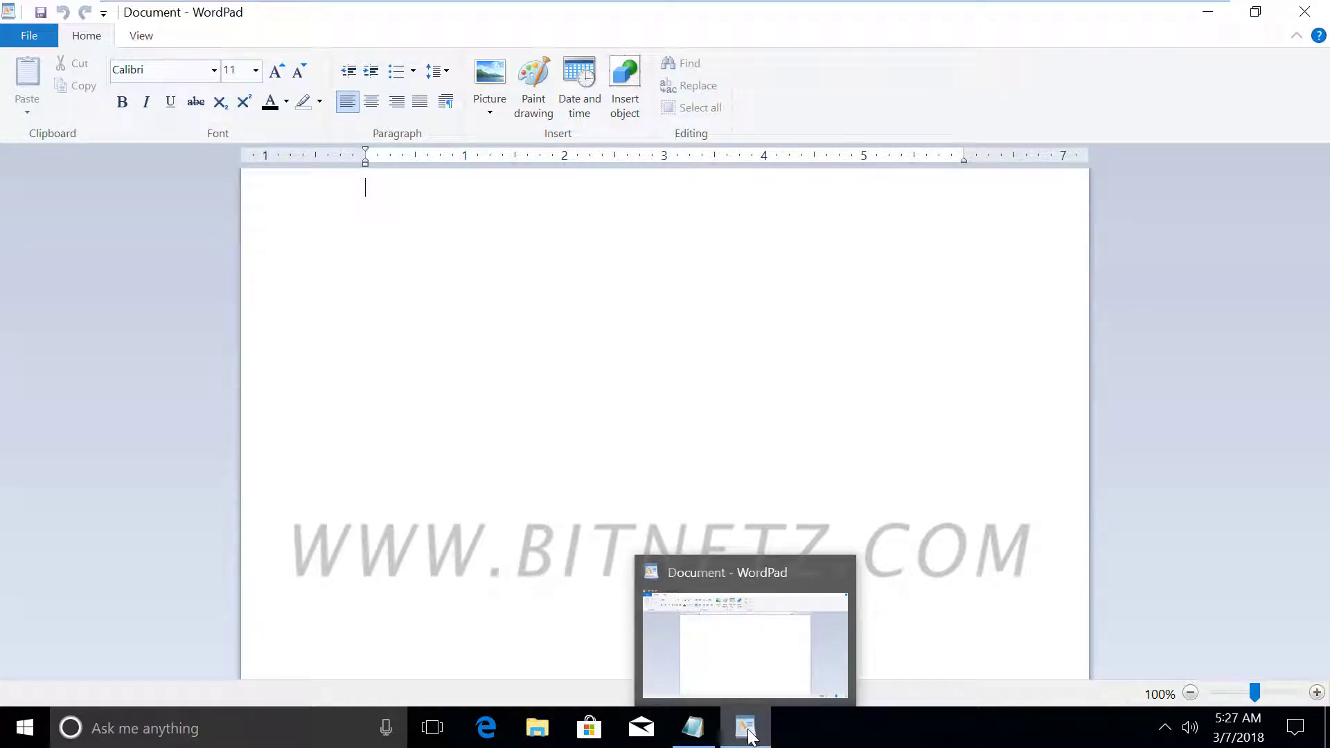
click(1255, 12)
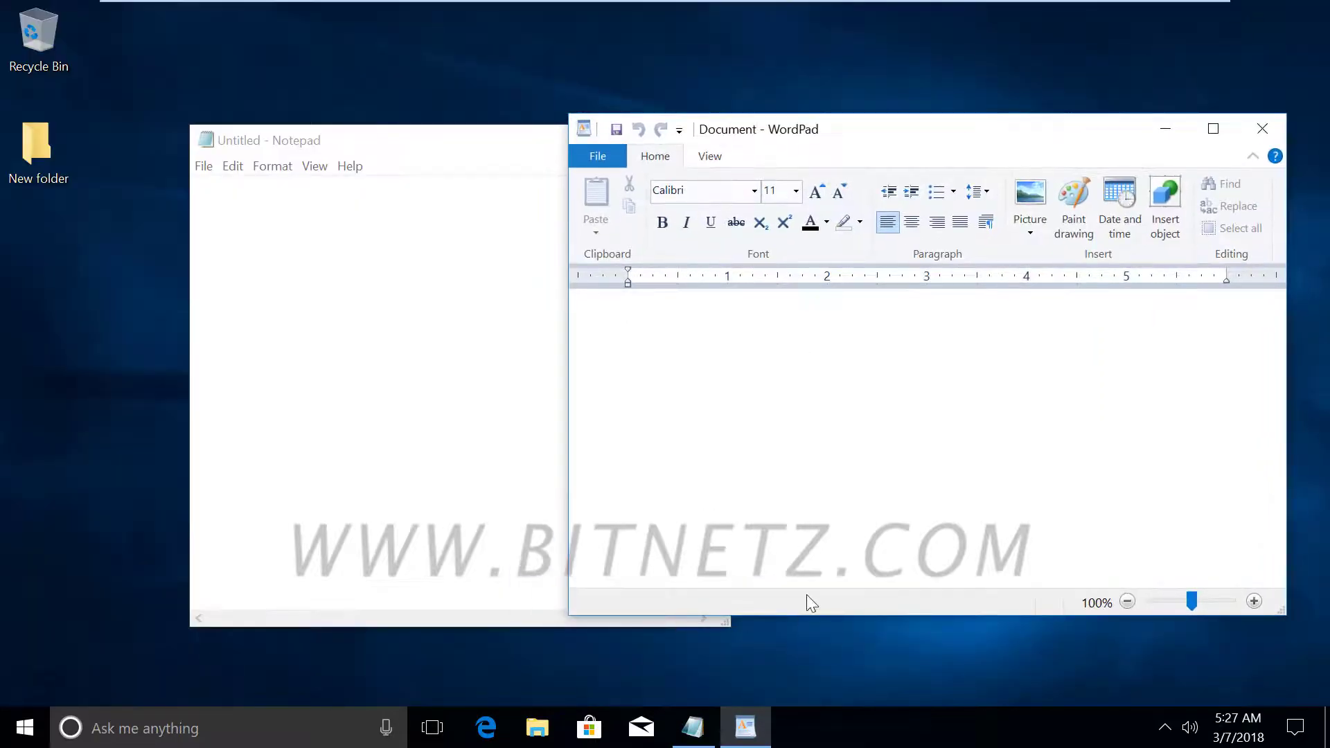
Bring the Notepad window in front of WordPad, and minimize both windows.
click(438, 154)
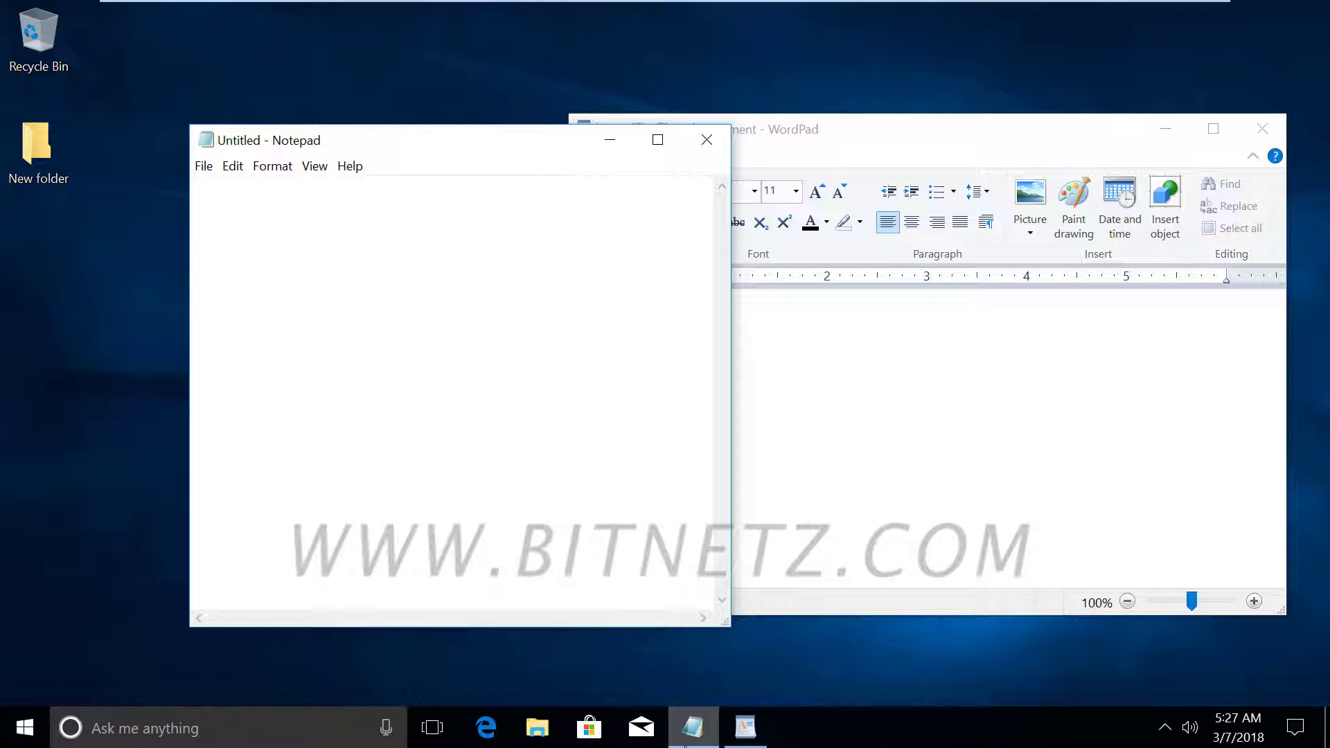
mouse_move(735, 728)
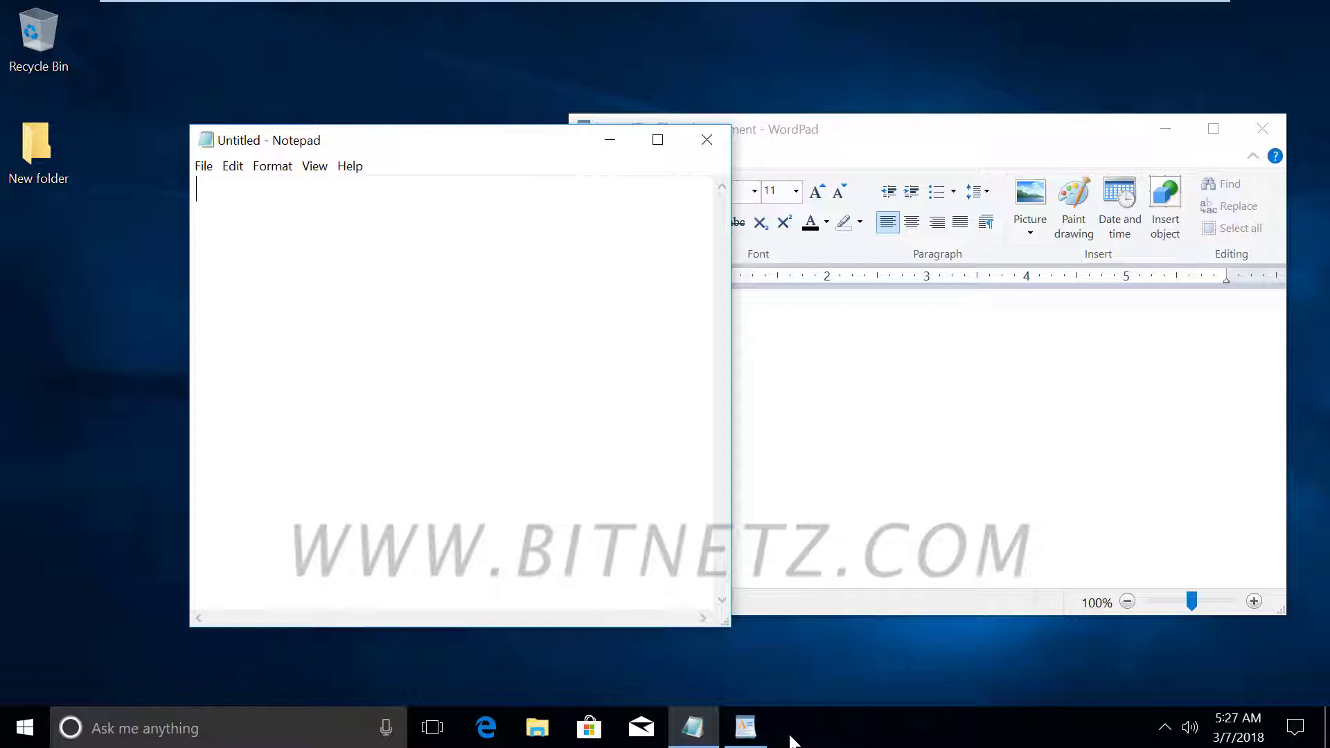
click(609, 140)
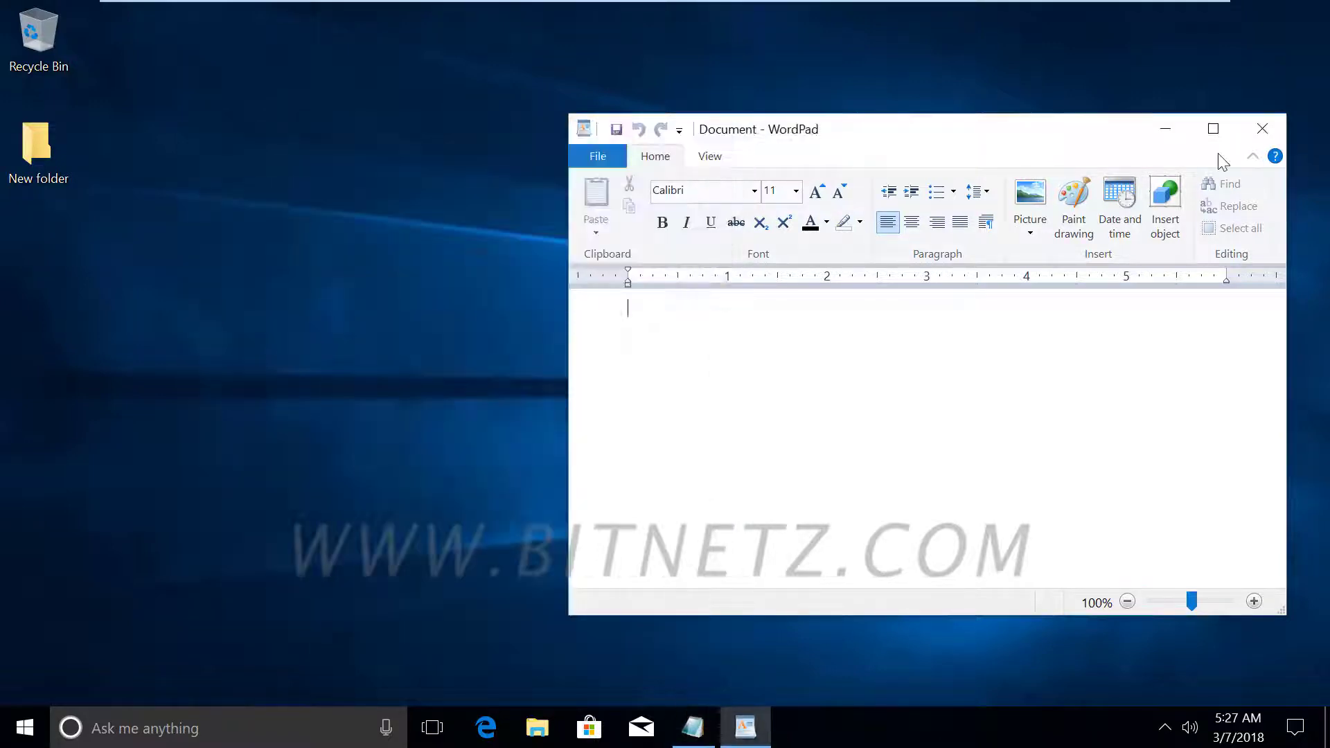
click(1167, 132)
Restore Notepad and WordPad while switching between their windows, and minimize both again.
mouse_move(743, 736)
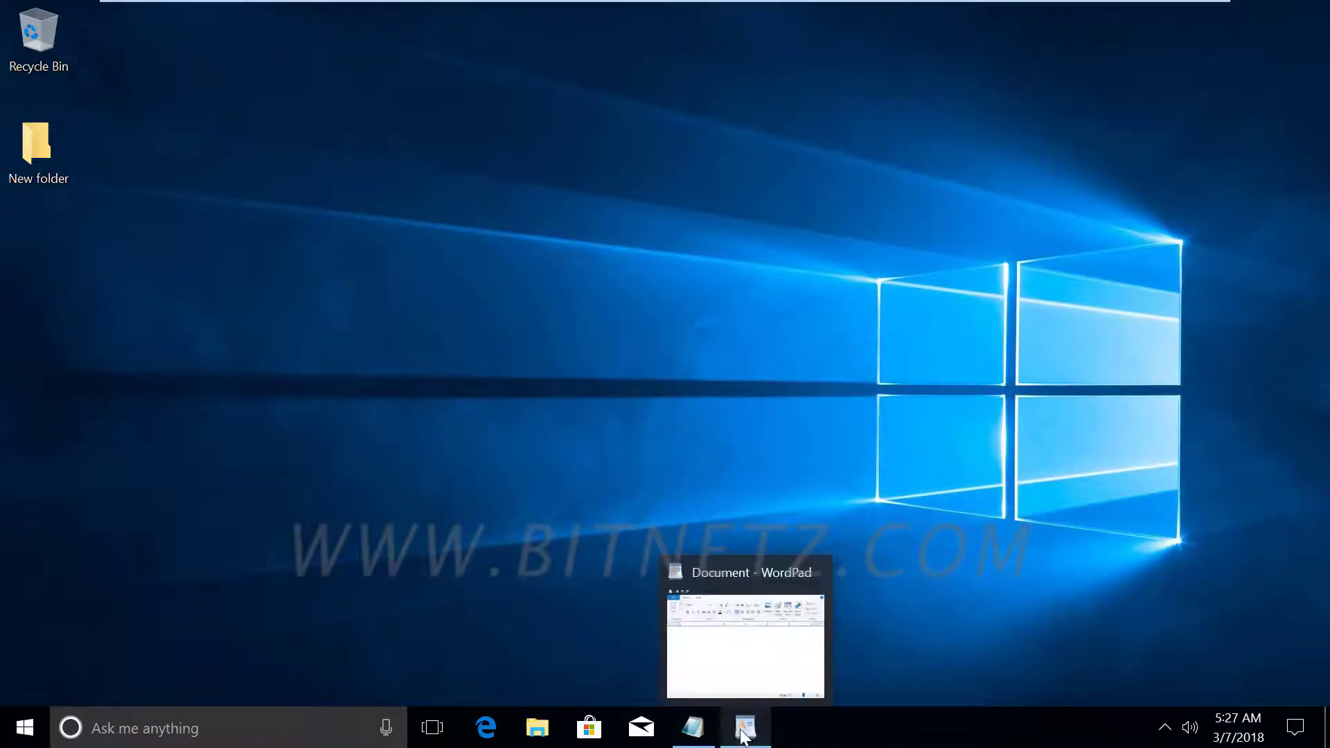
click(692, 730)
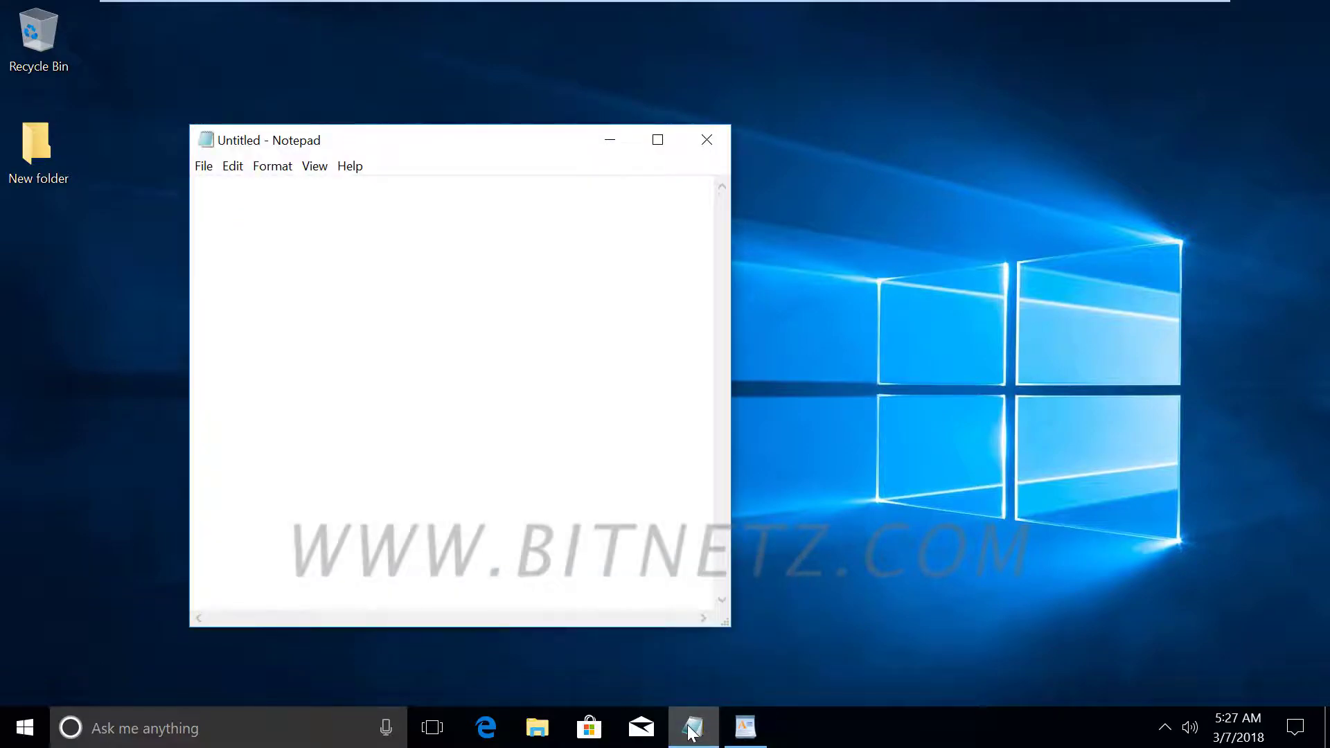
key(alt+Tab)
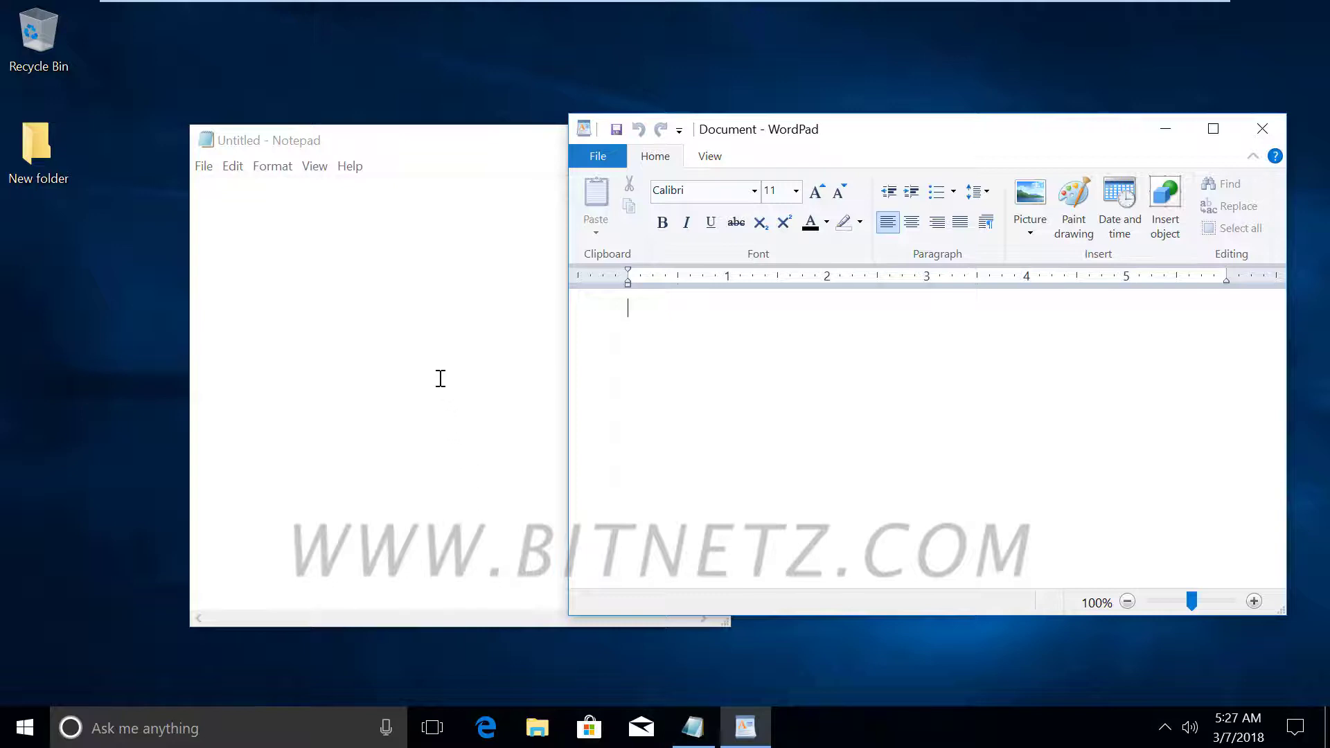
click(693, 729)
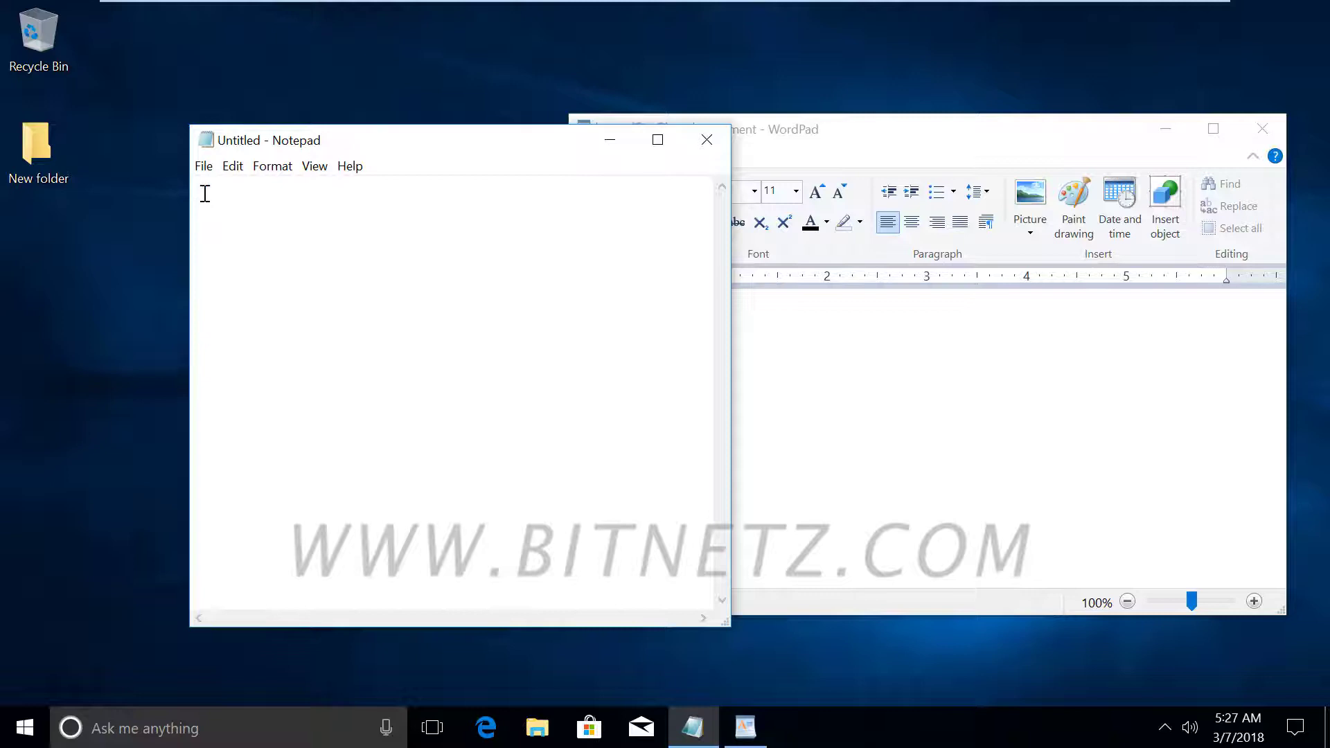
click(745, 729)
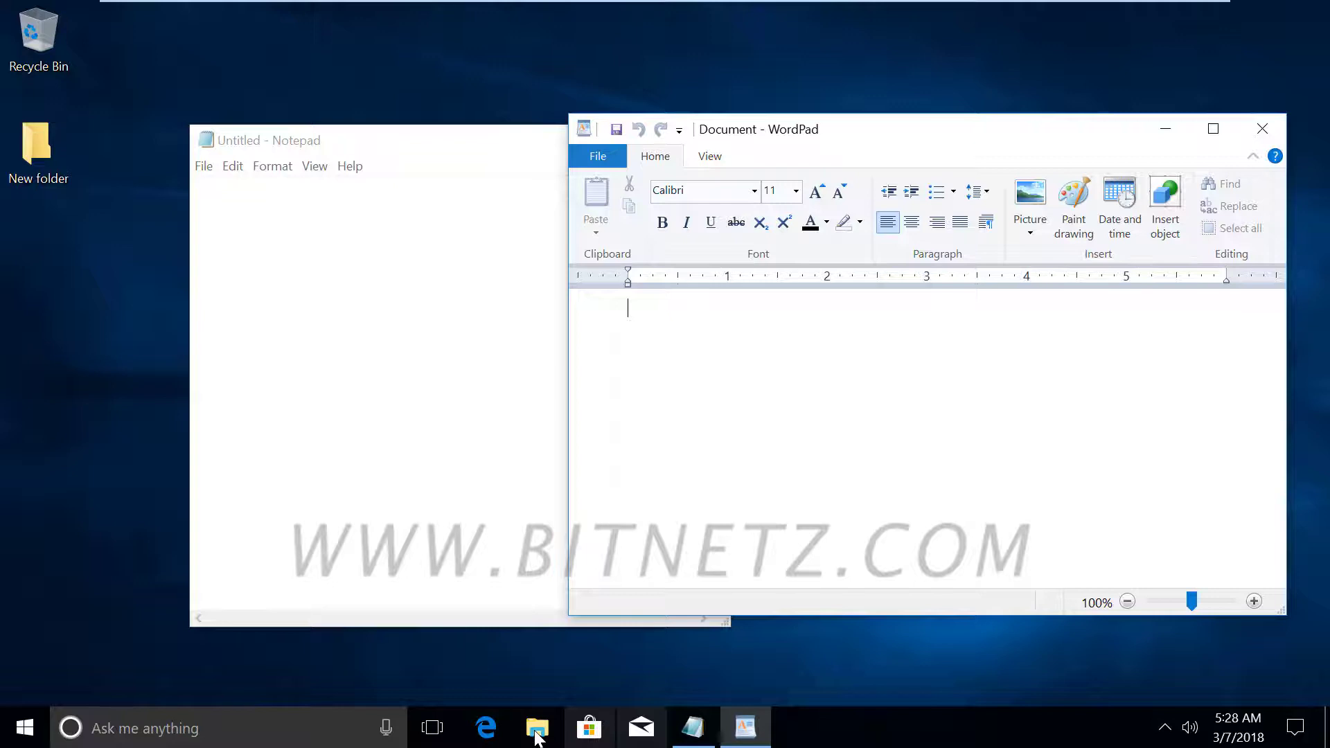
mouse_move(709, 744)
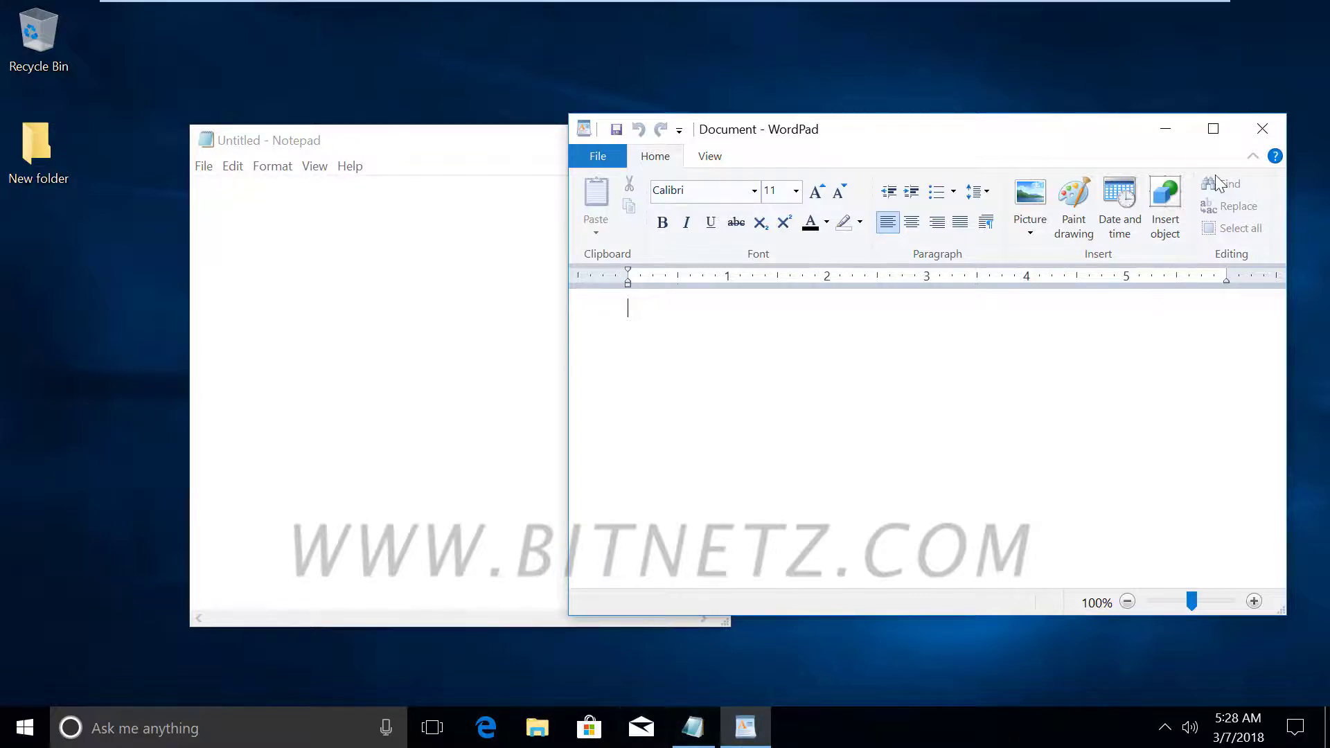
click(1166, 129)
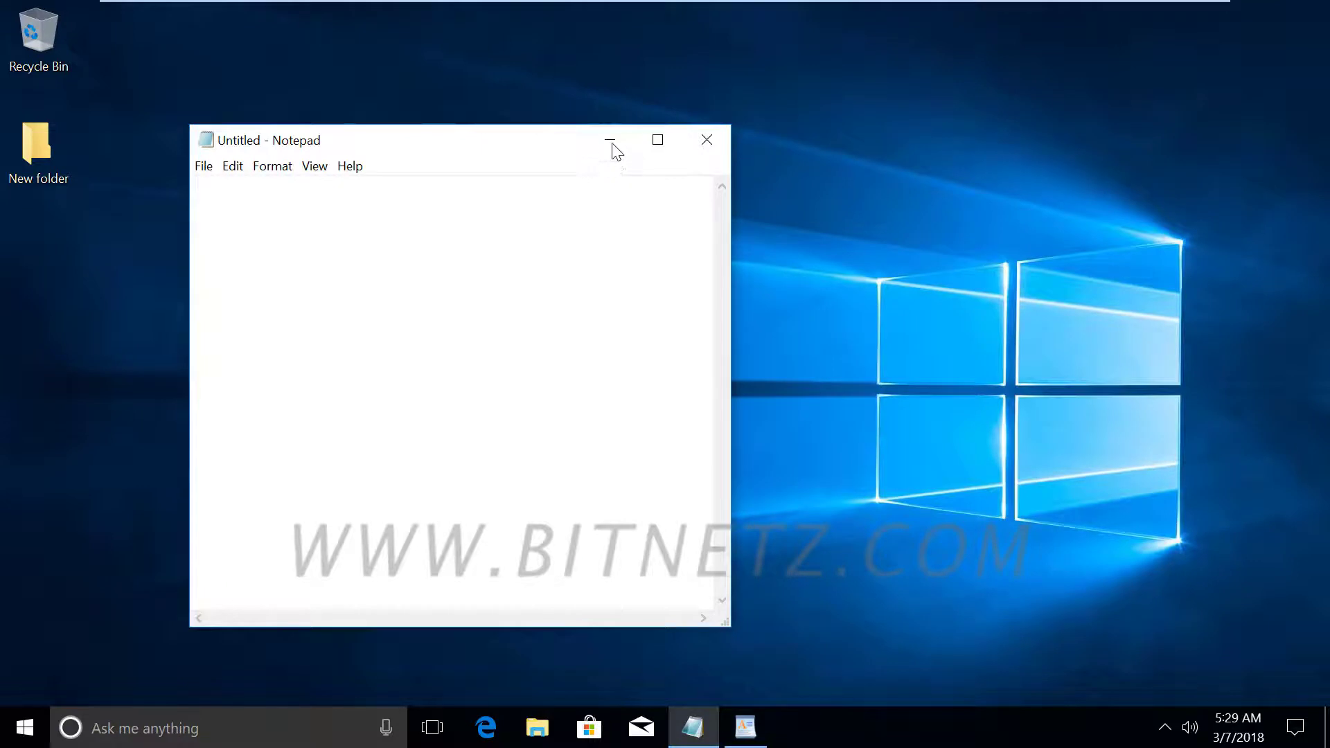
click(613, 139)
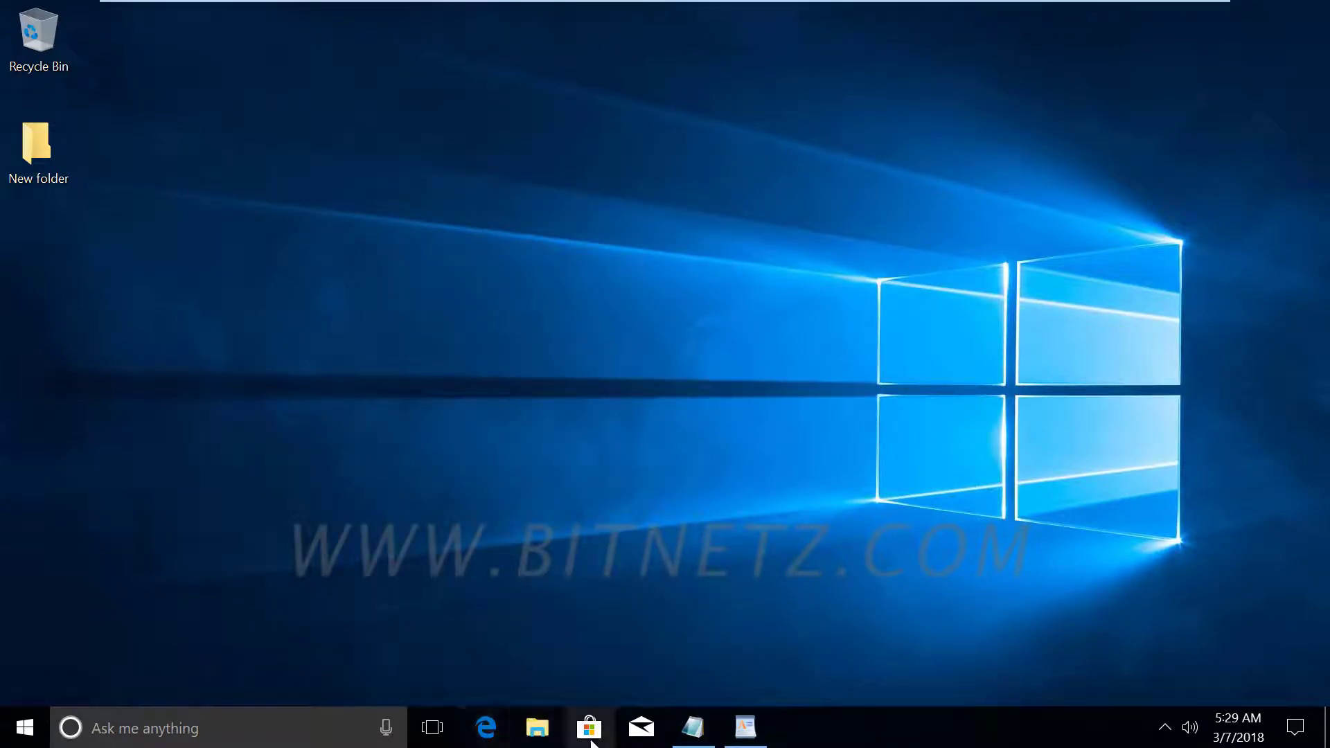
Open the Microsoft Edge browser pinned to the taskbar and close its window again.
click(485, 727)
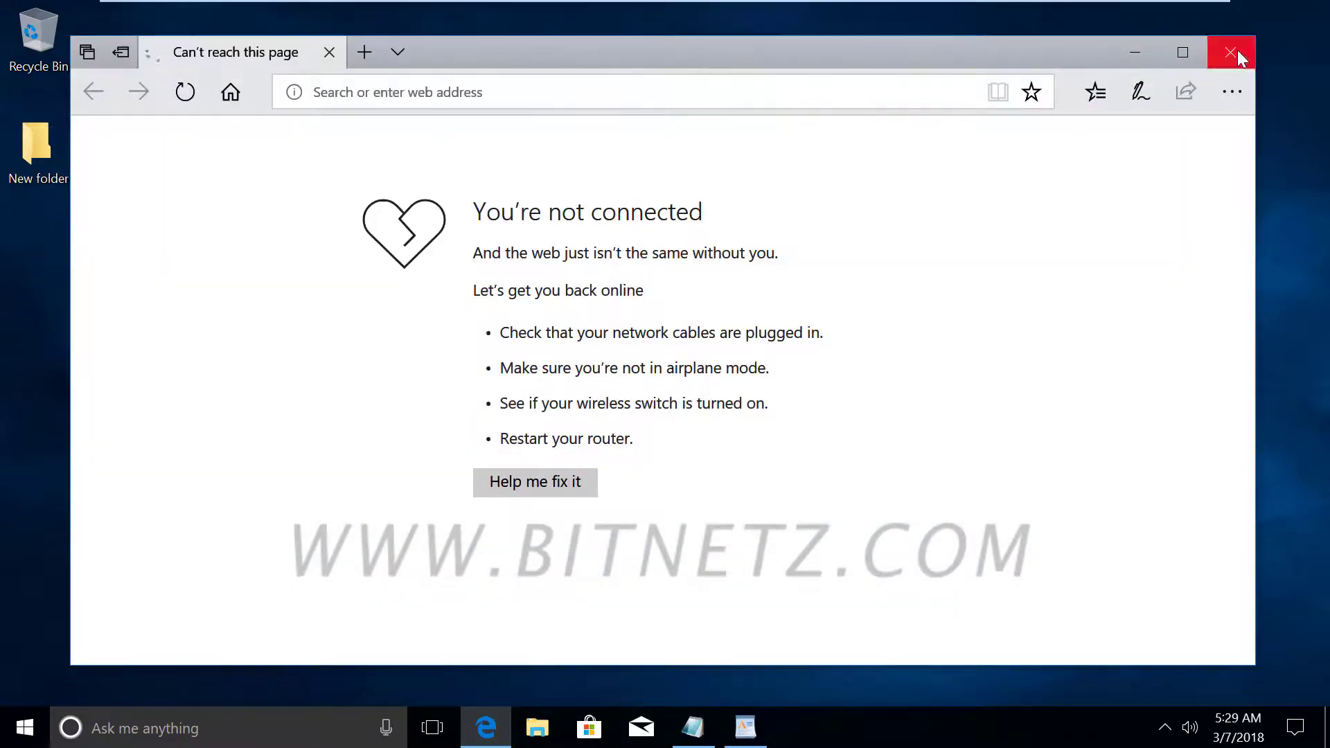
click(1235, 52)
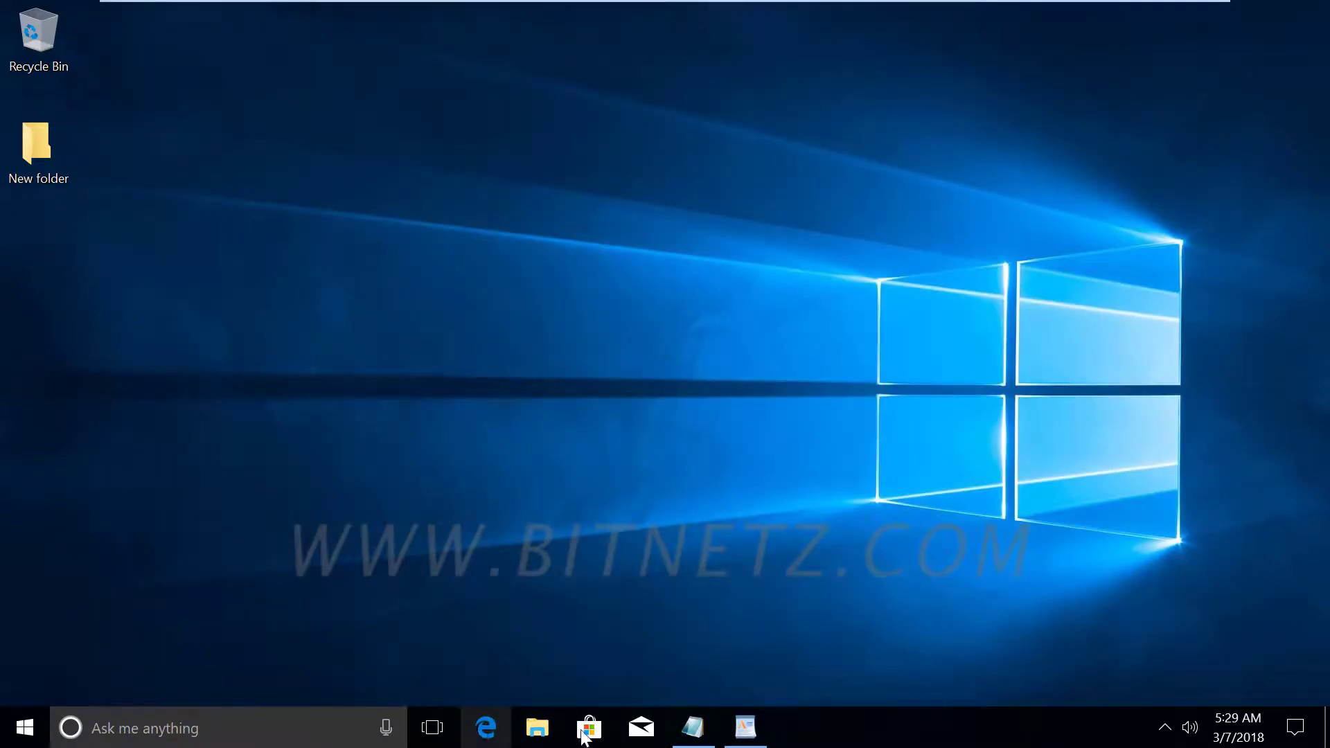
View the Start menu's app list and tiles, and dismiss the Start menu again.
click(16, 739)
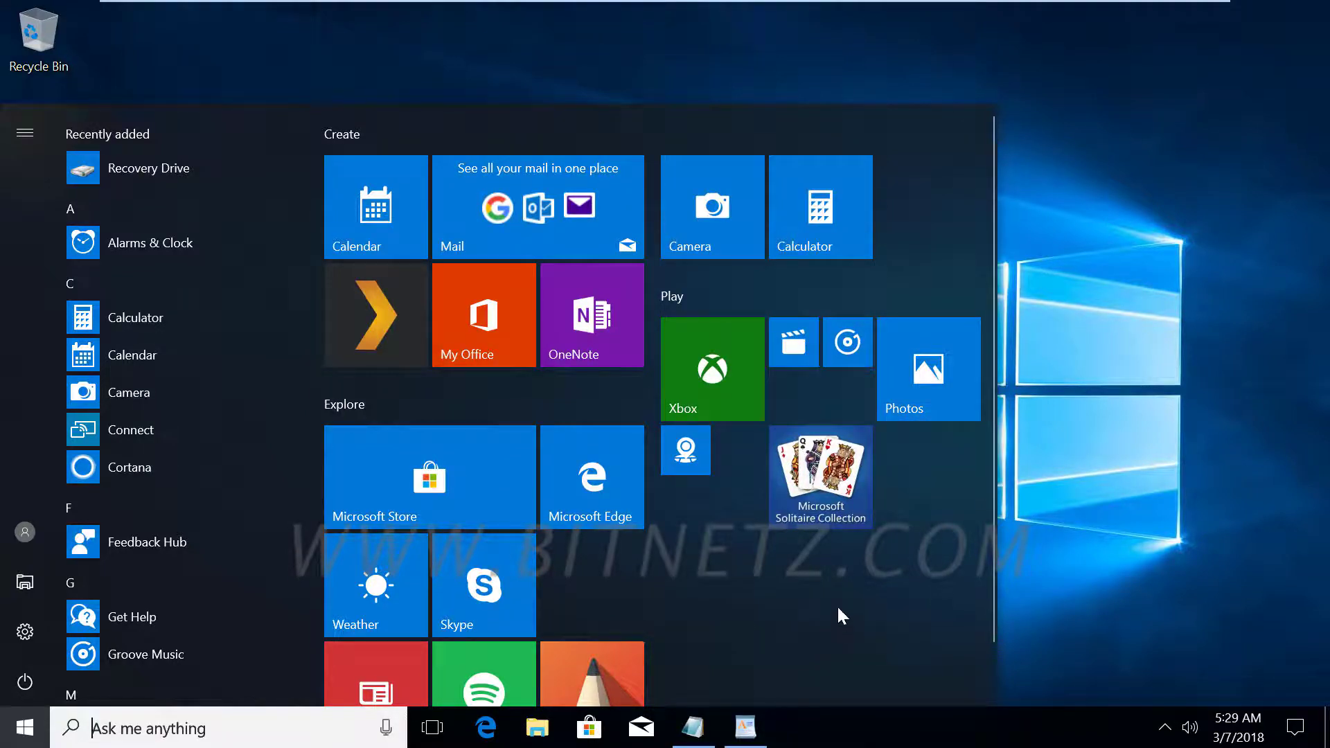
click(1132, 446)
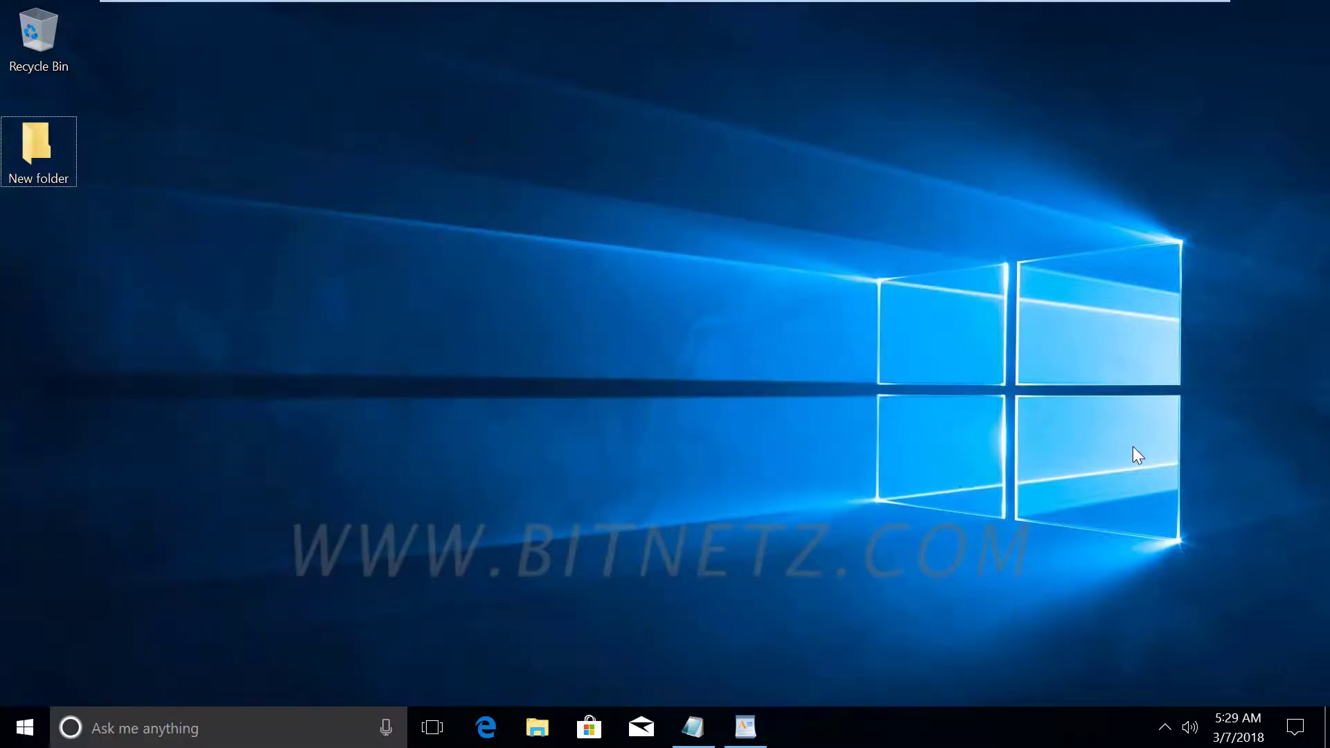
key(super)
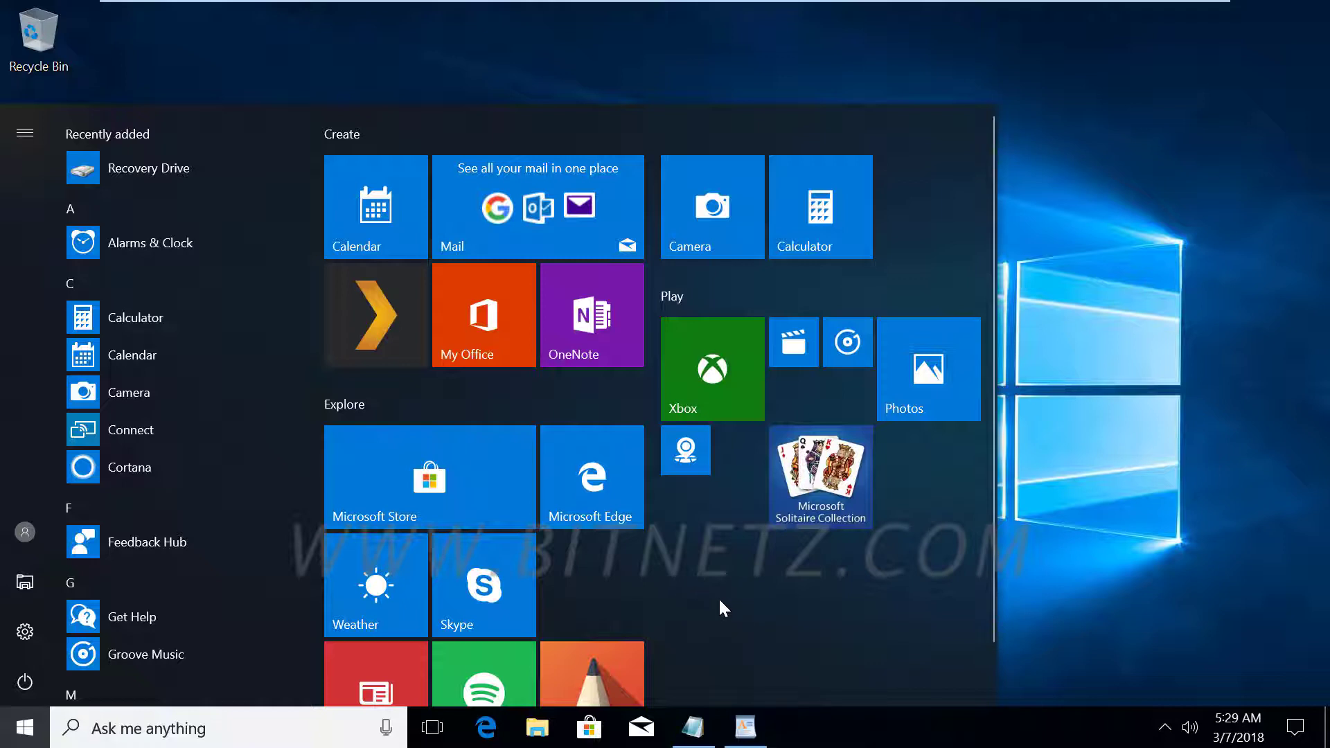
click(1101, 606)
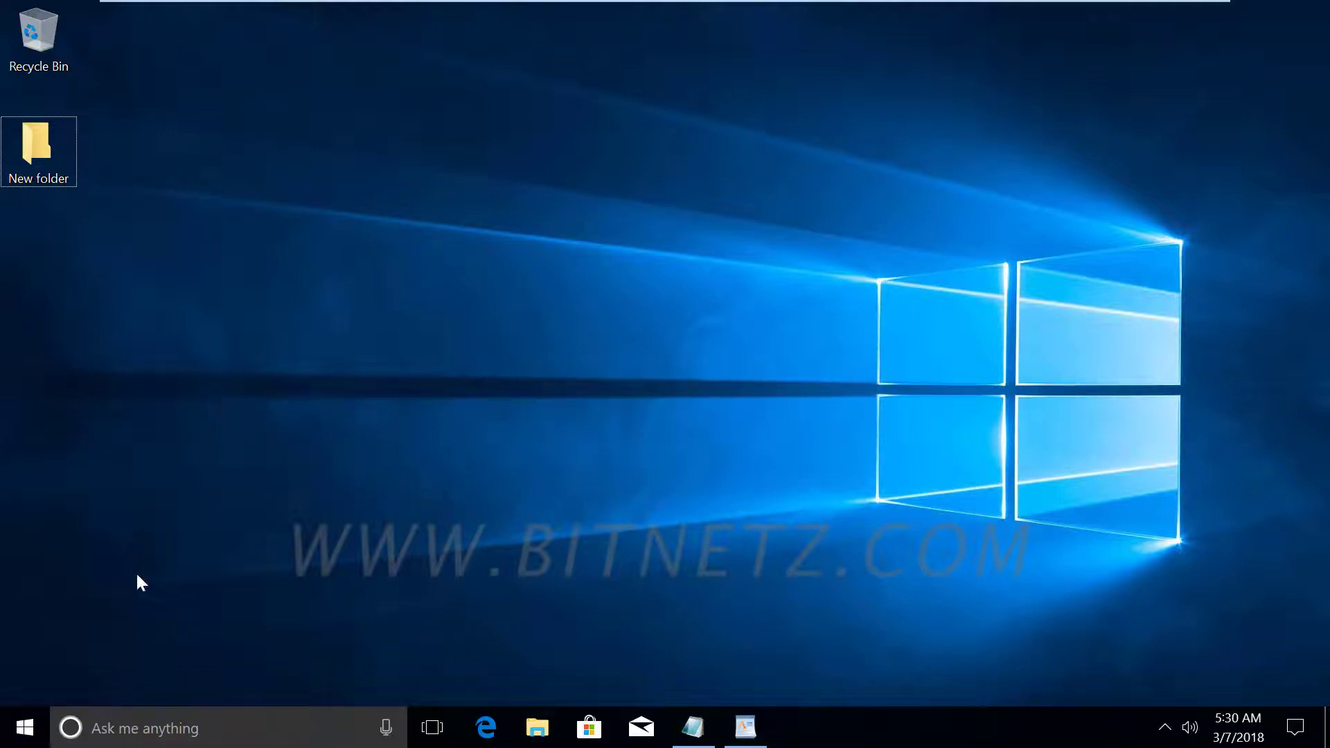
Create a desktop shortcut for Notepad from its entry in the Windows Accessories folder.
click(22, 734)
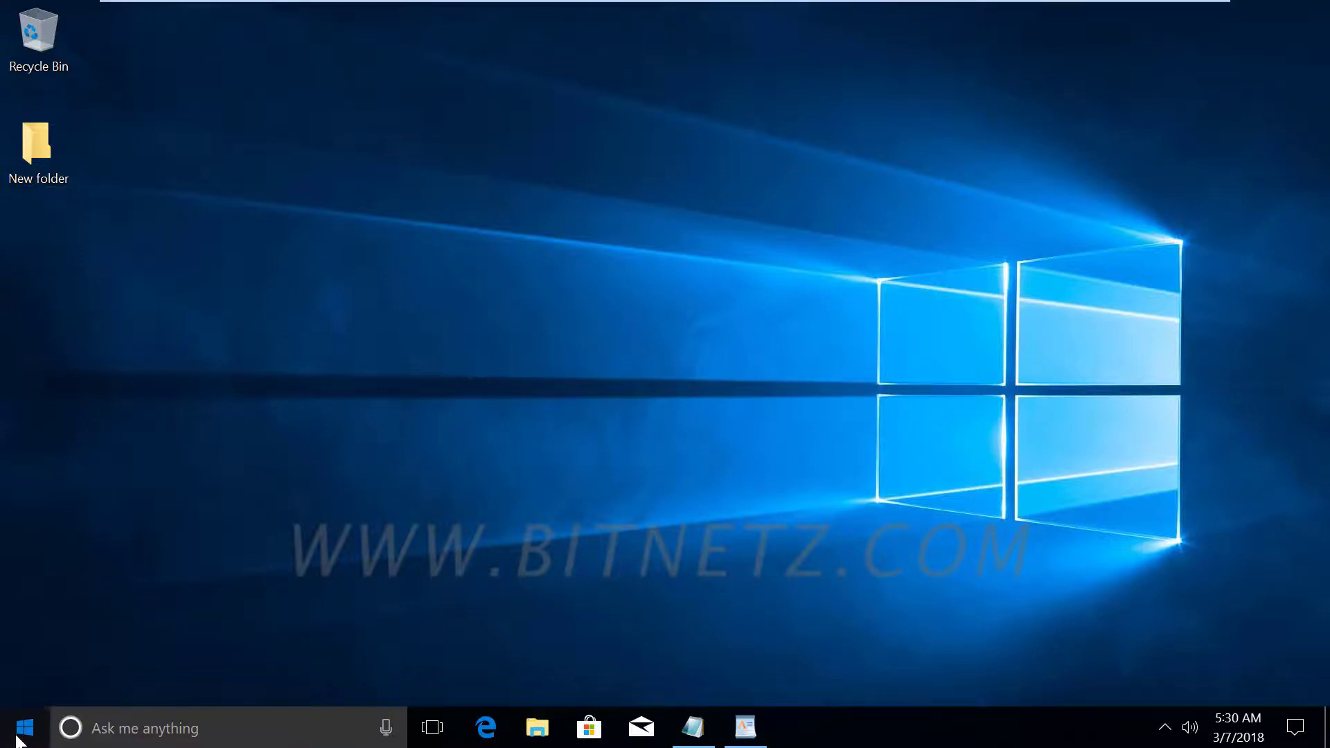
scroll(164, 262, down, 10)
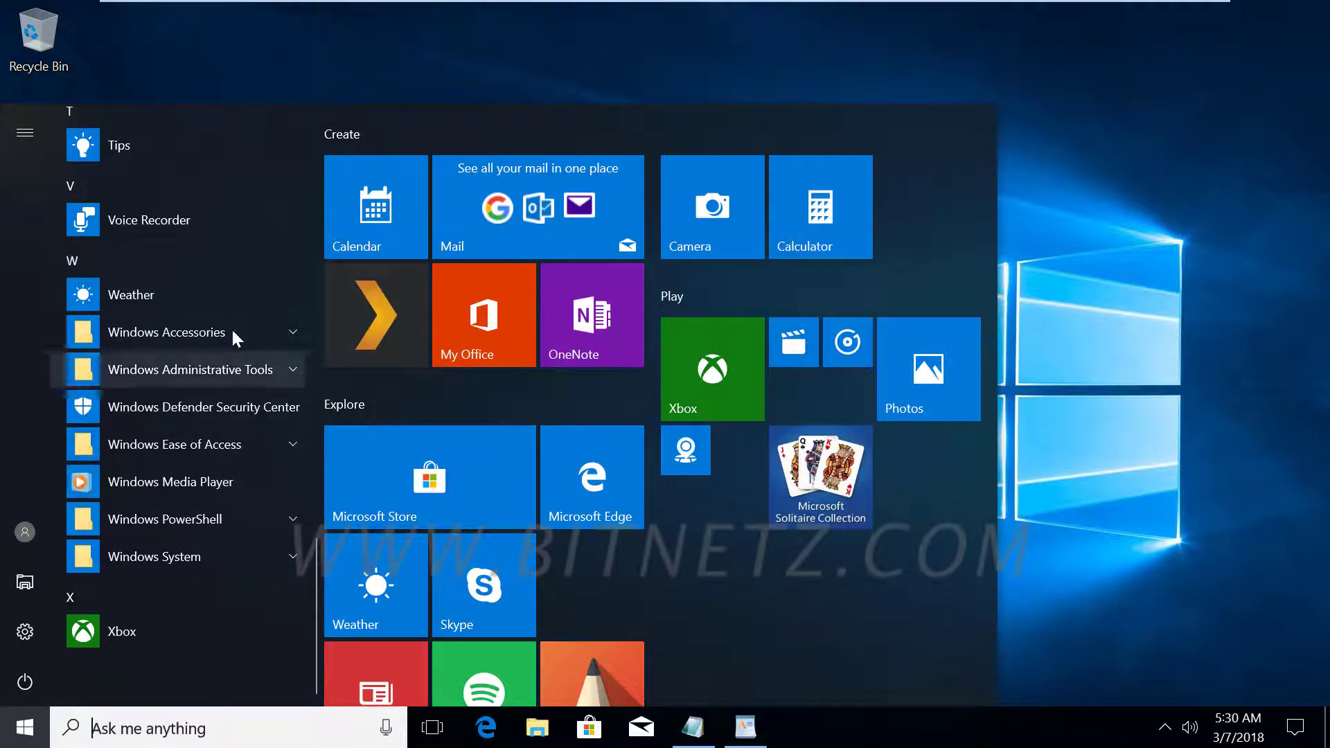
click(292, 328)
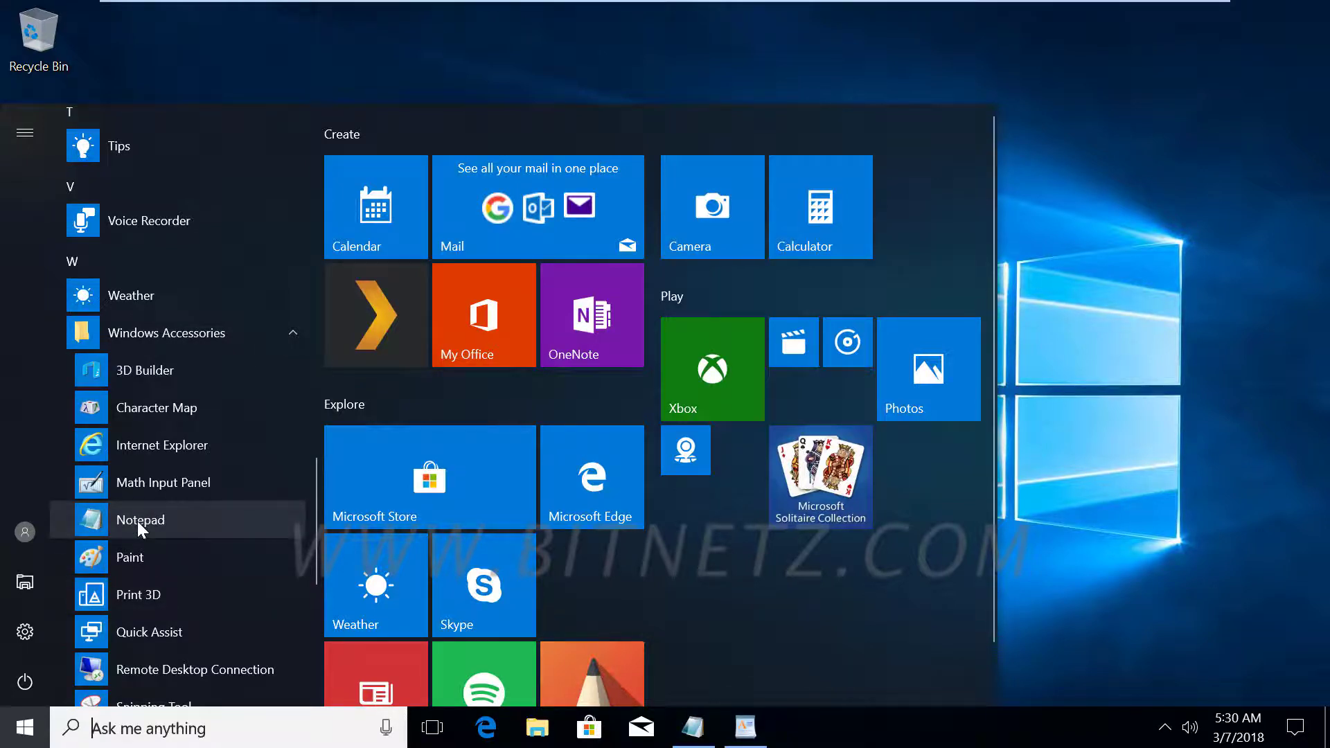
drag(139, 518, 1153, 456)
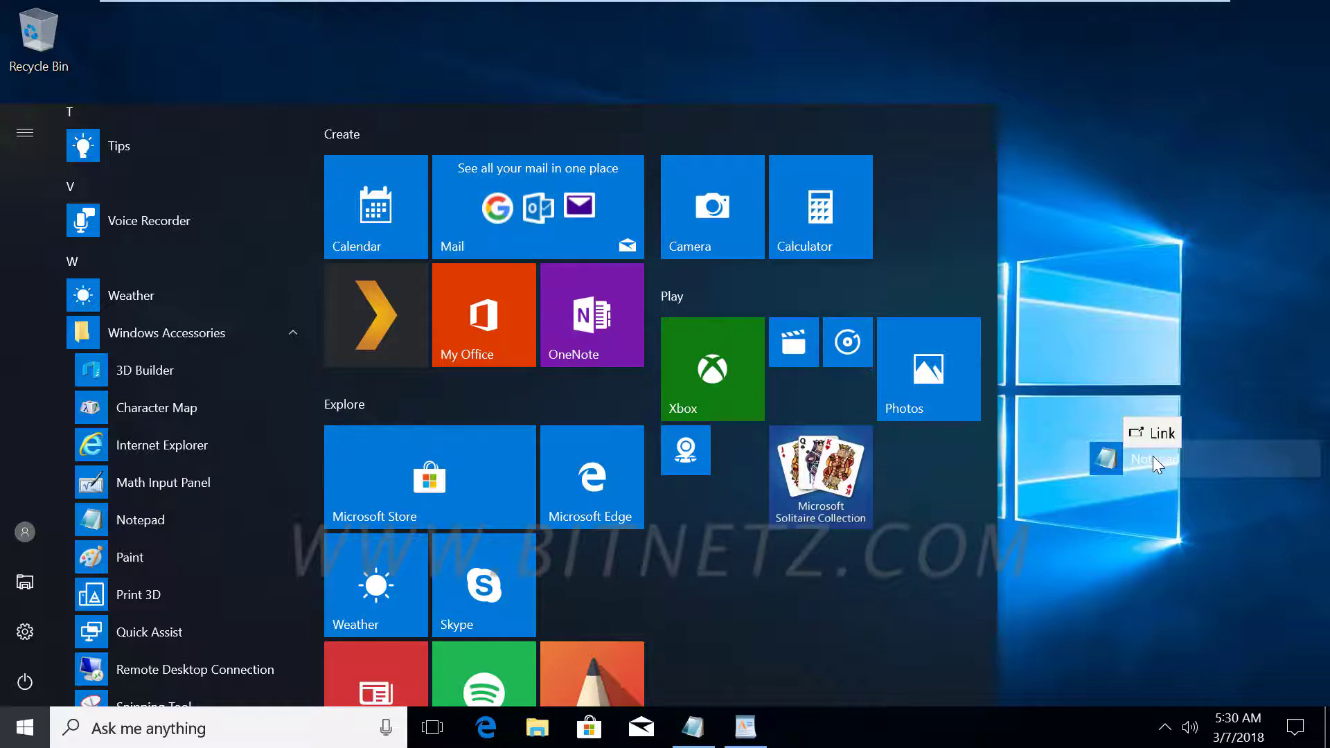
drag(1152, 456, 124, 409)
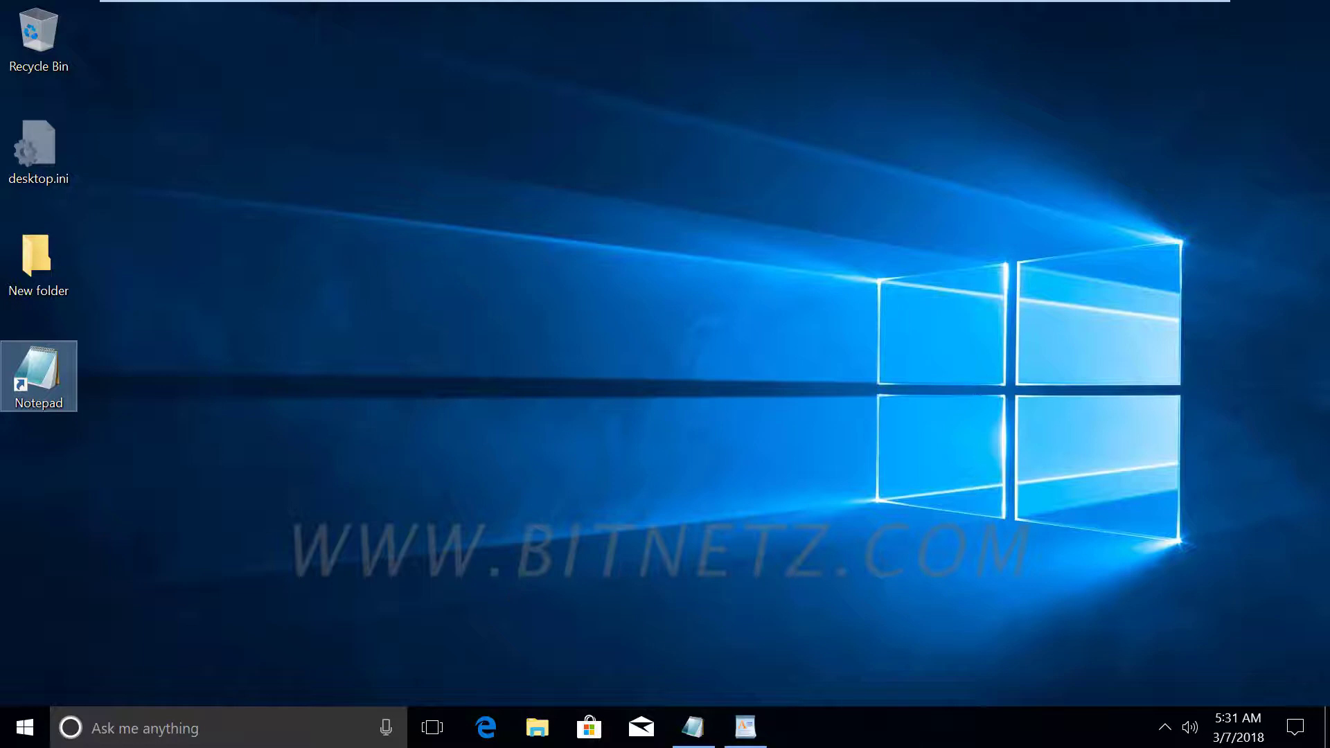
Restore the WordPad window, maximize it to full screen and minimize it again.
click(746, 728)
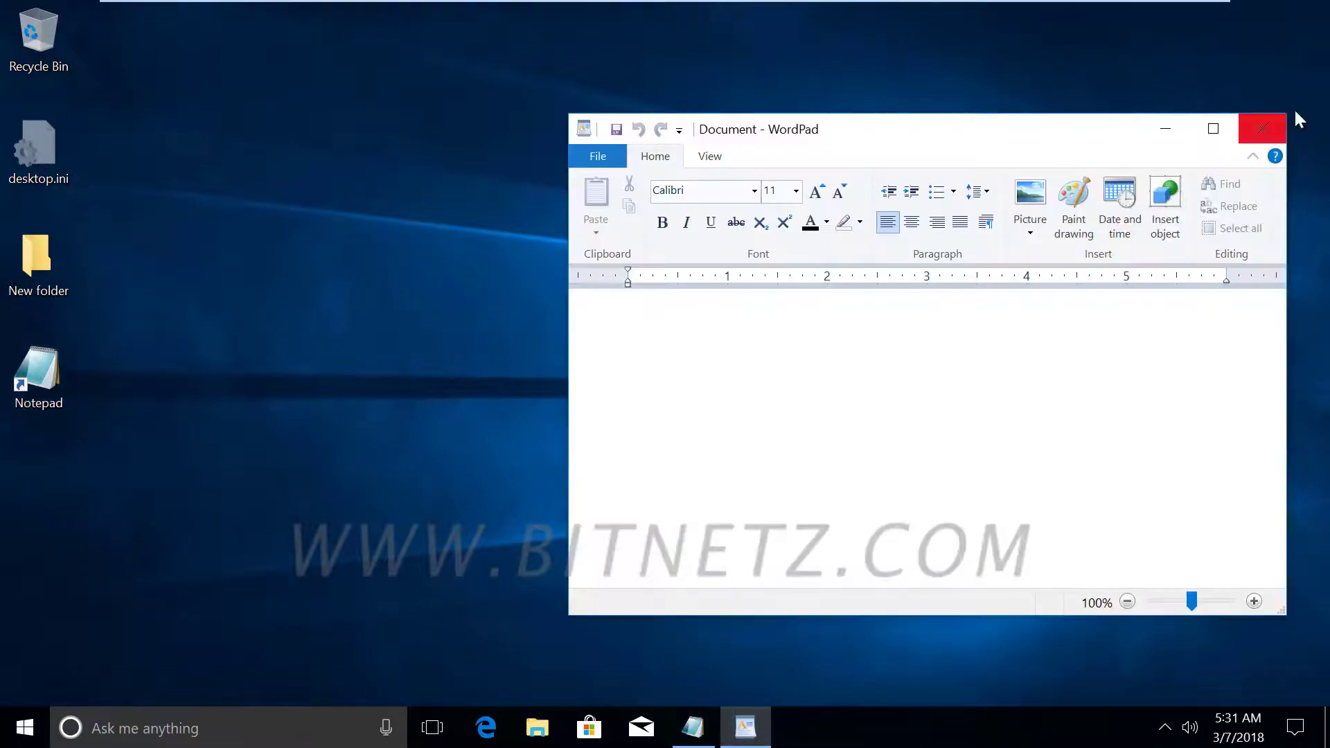
click(1212, 125)
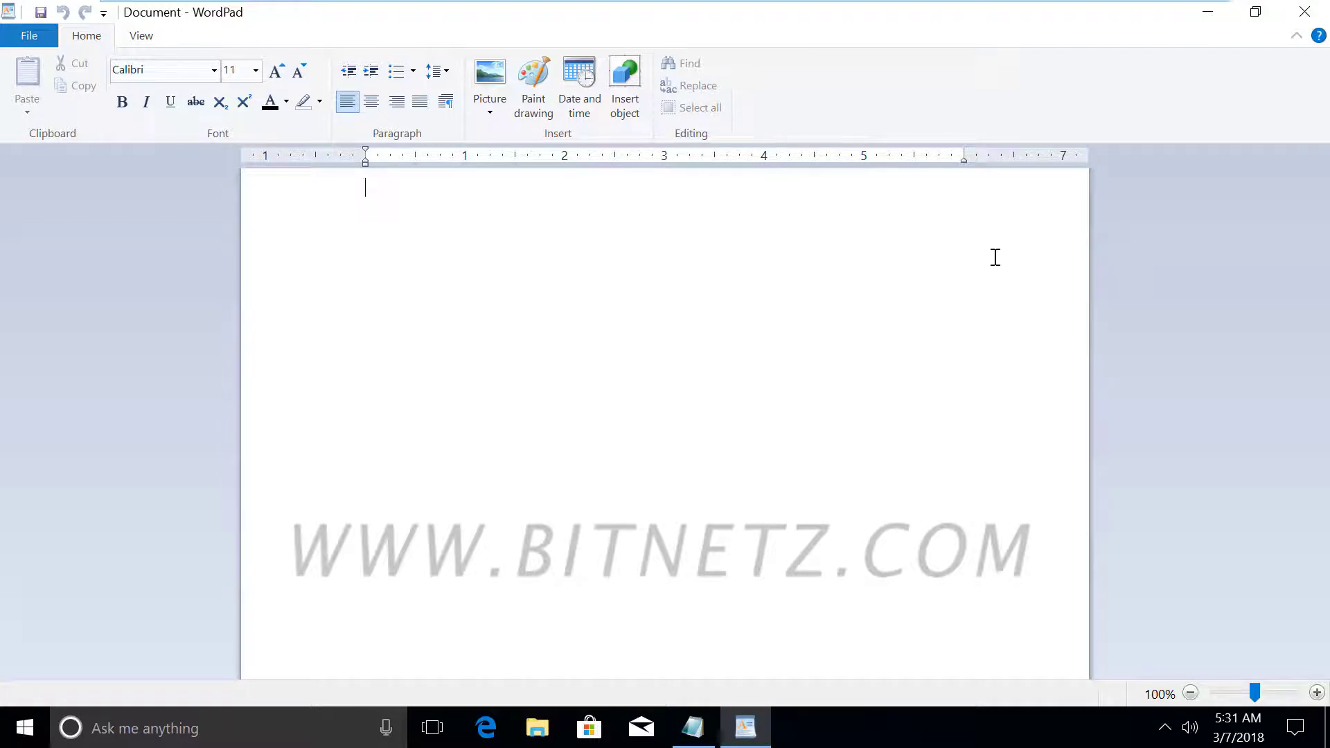
click(1203, 9)
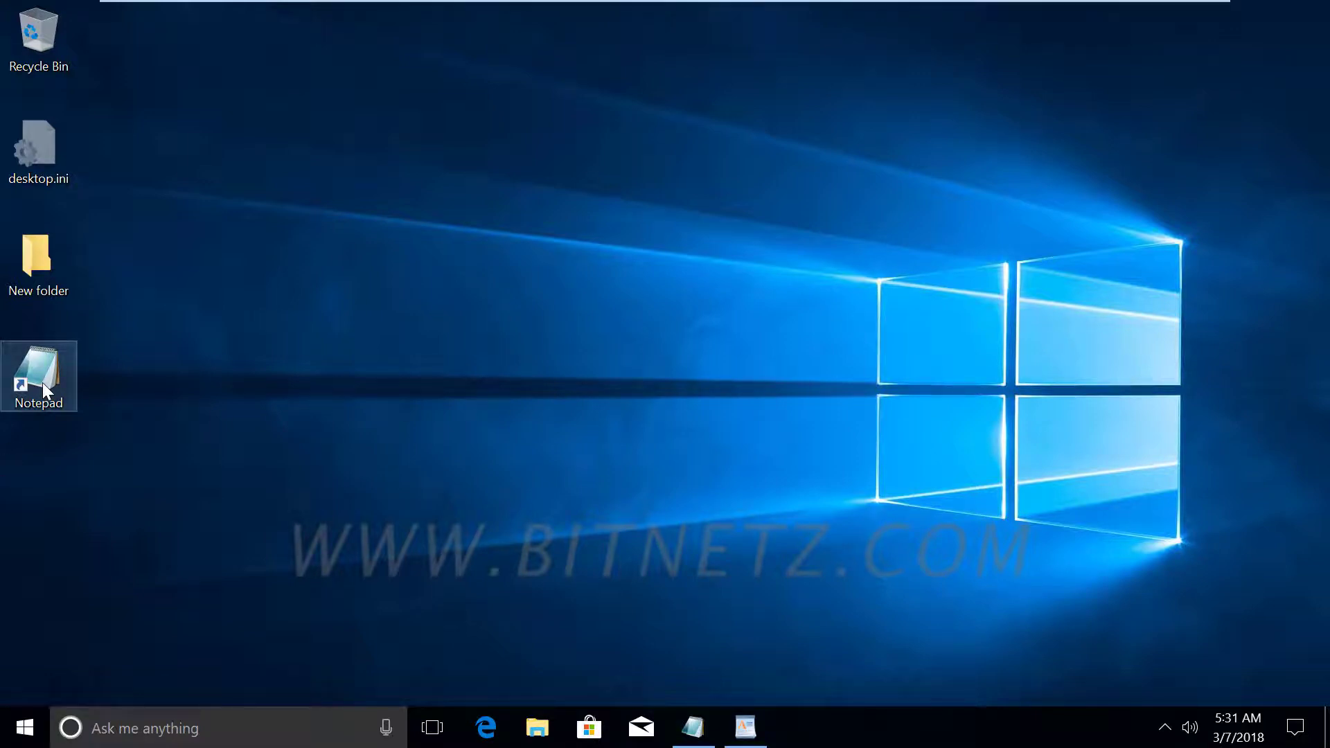
Close the minimized Notepad window, and search for "note" to pin Notepad to the taskbar.
right_click(699, 733)
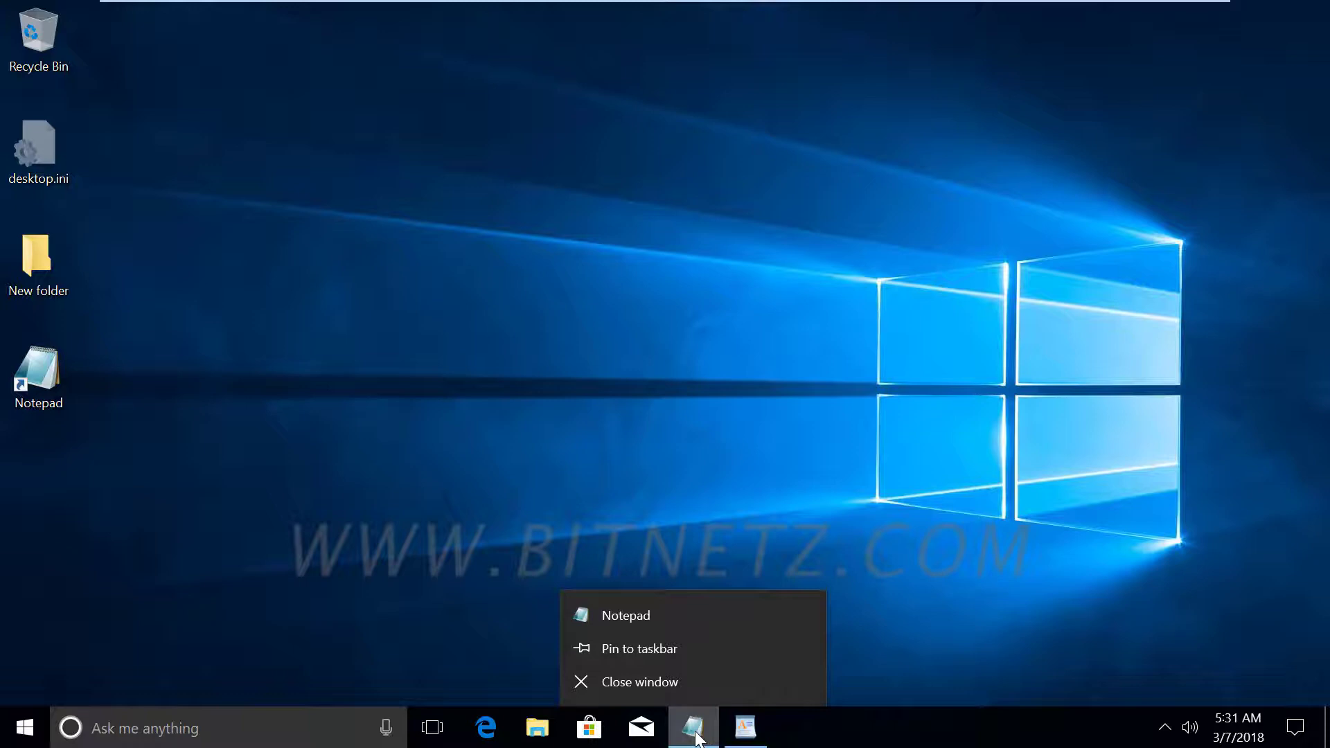
click(662, 687)
click(95, 727)
text(note)
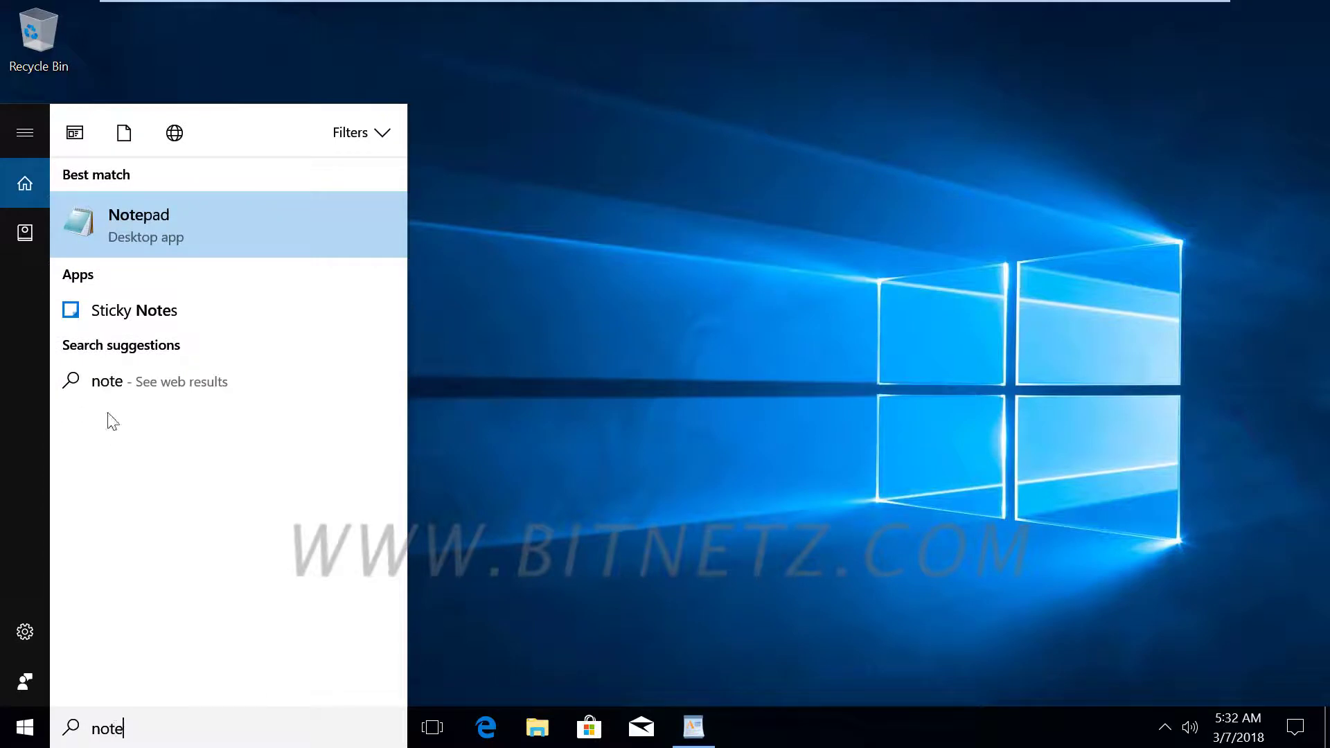
right_click(209, 206)
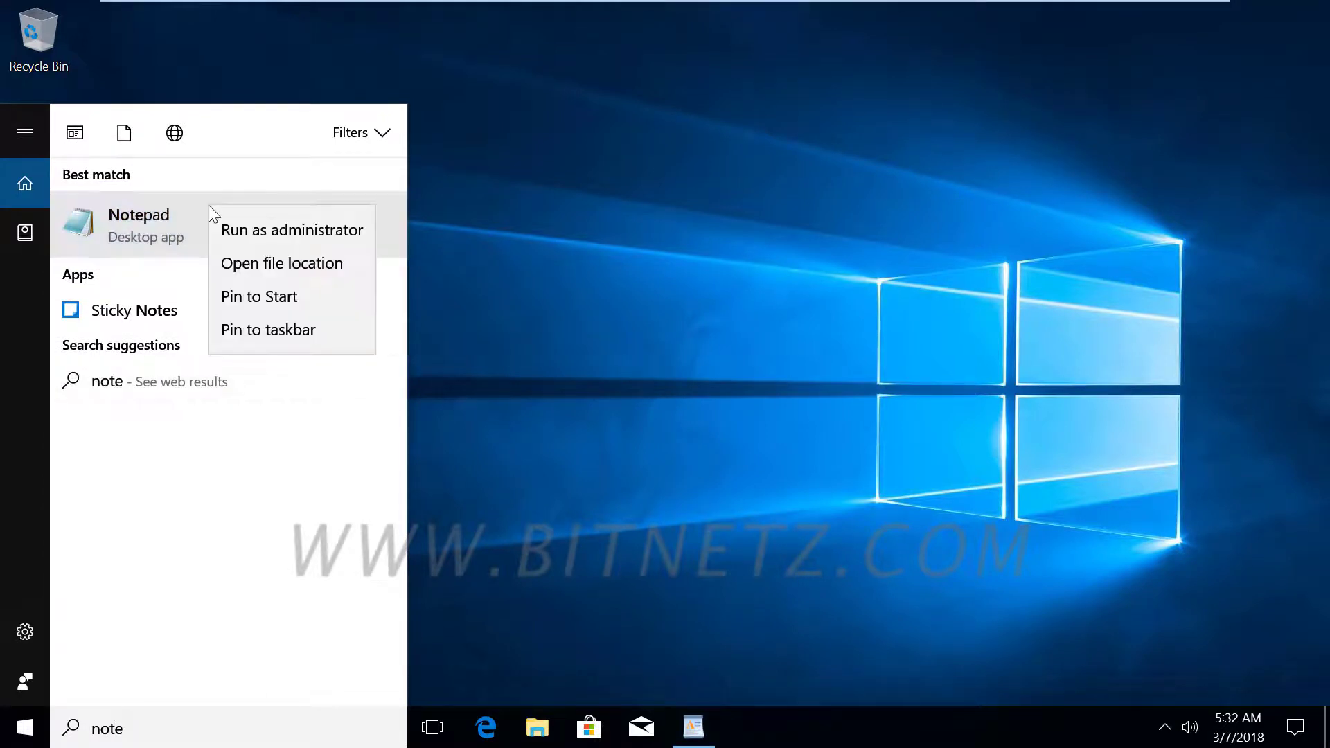
click(255, 324)
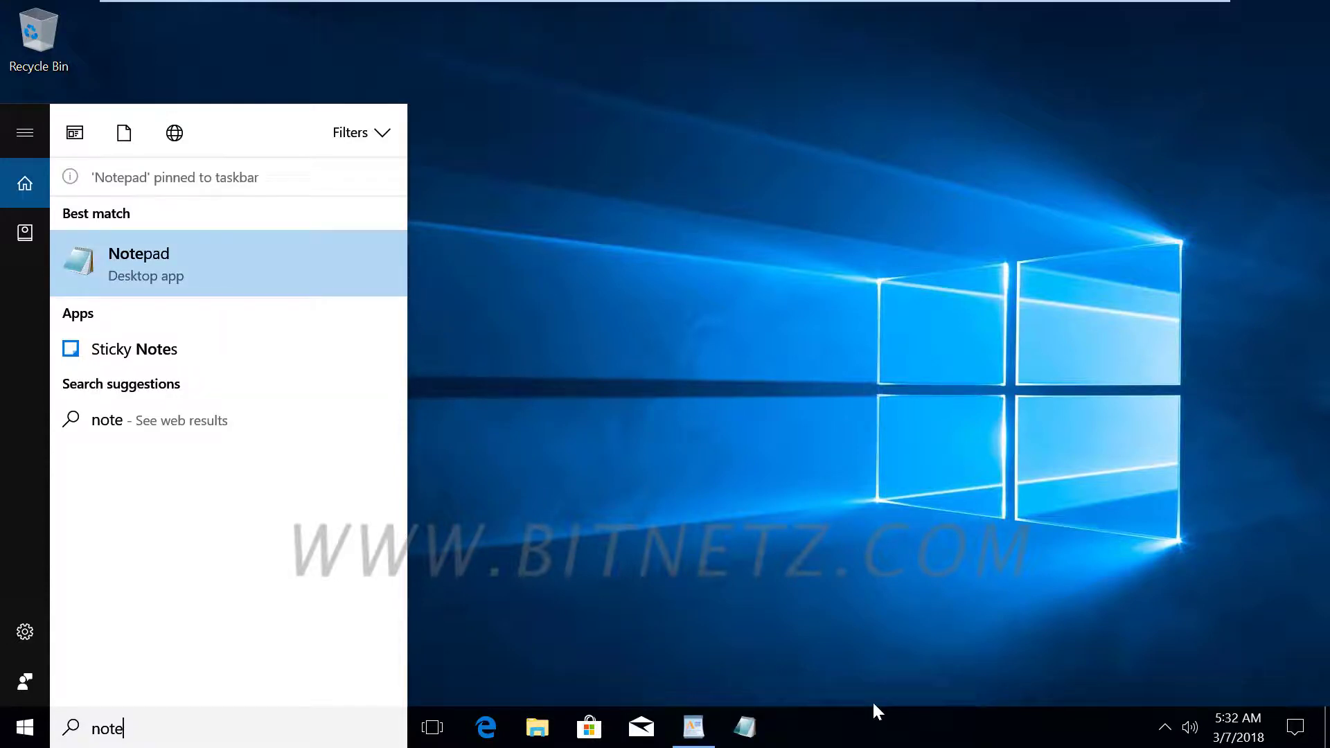
click(768, 320)
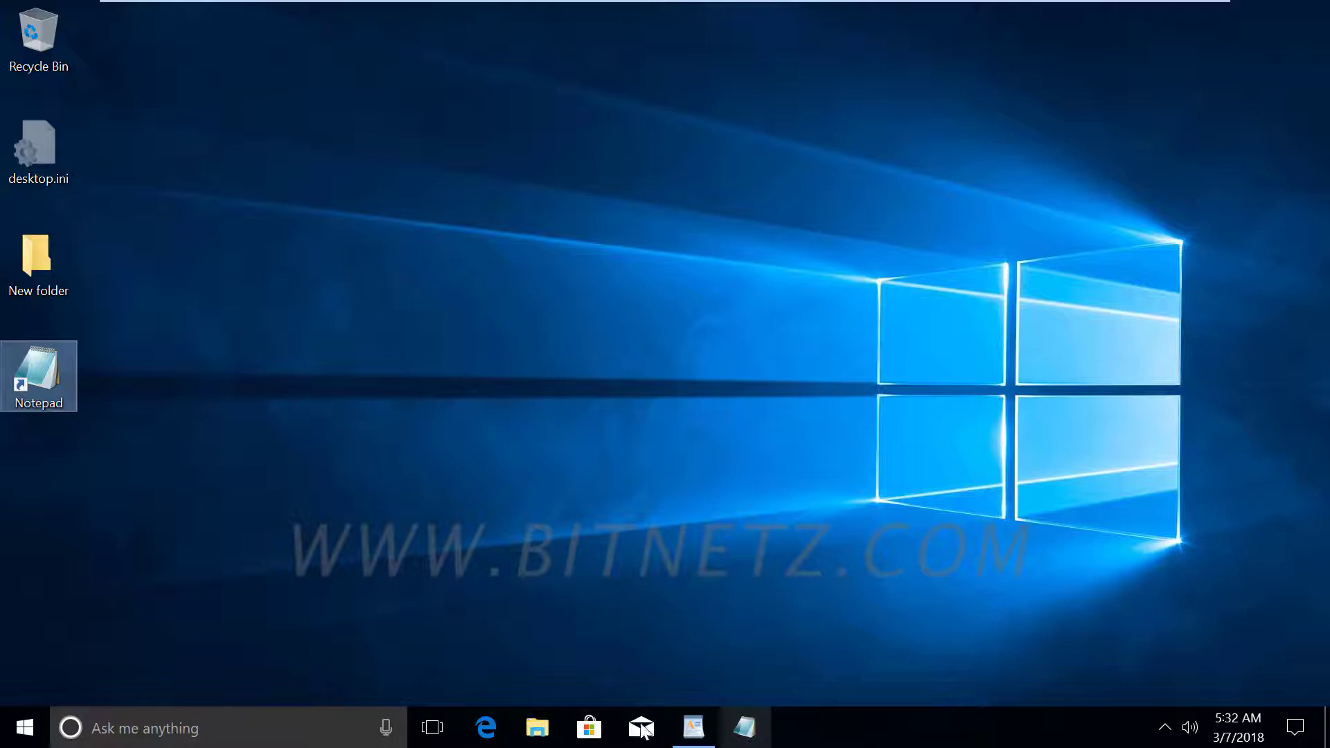
Restore WordPad and open Notepad from the taskbar, and close both windows.
click(693, 726)
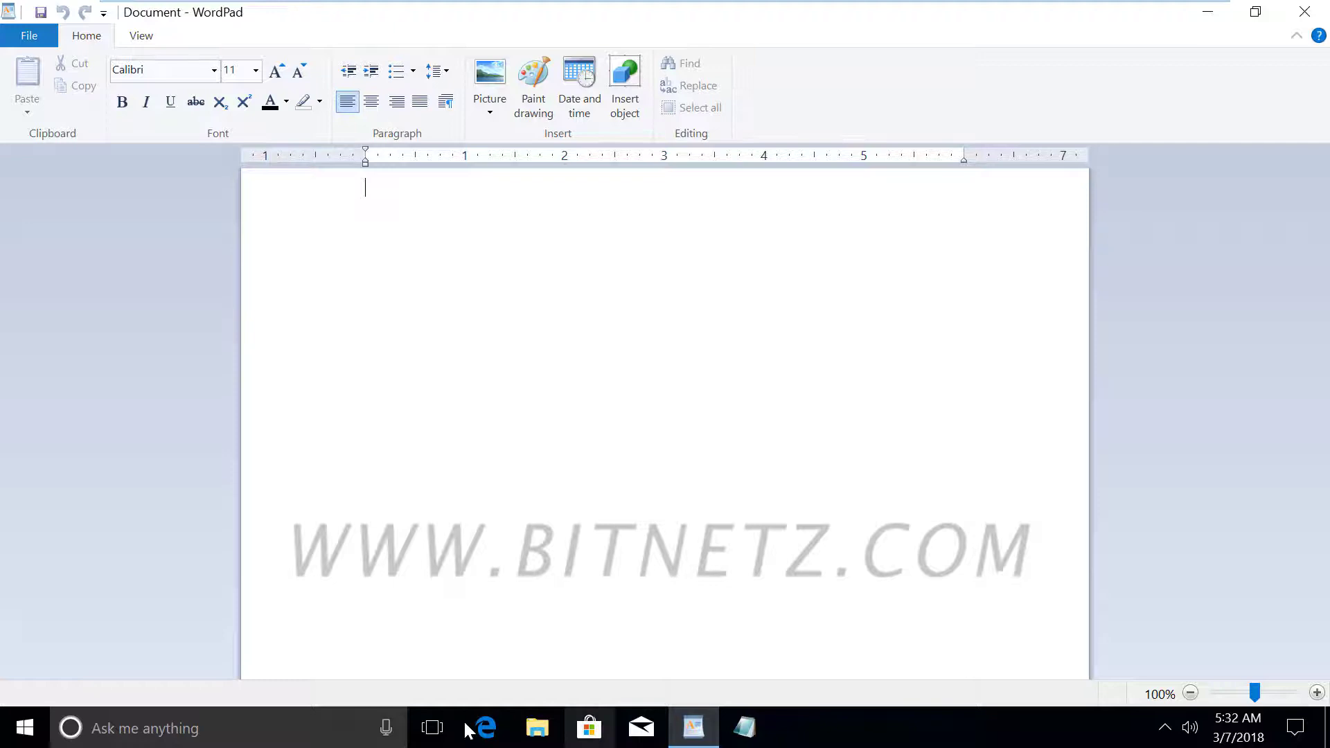
click(745, 727)
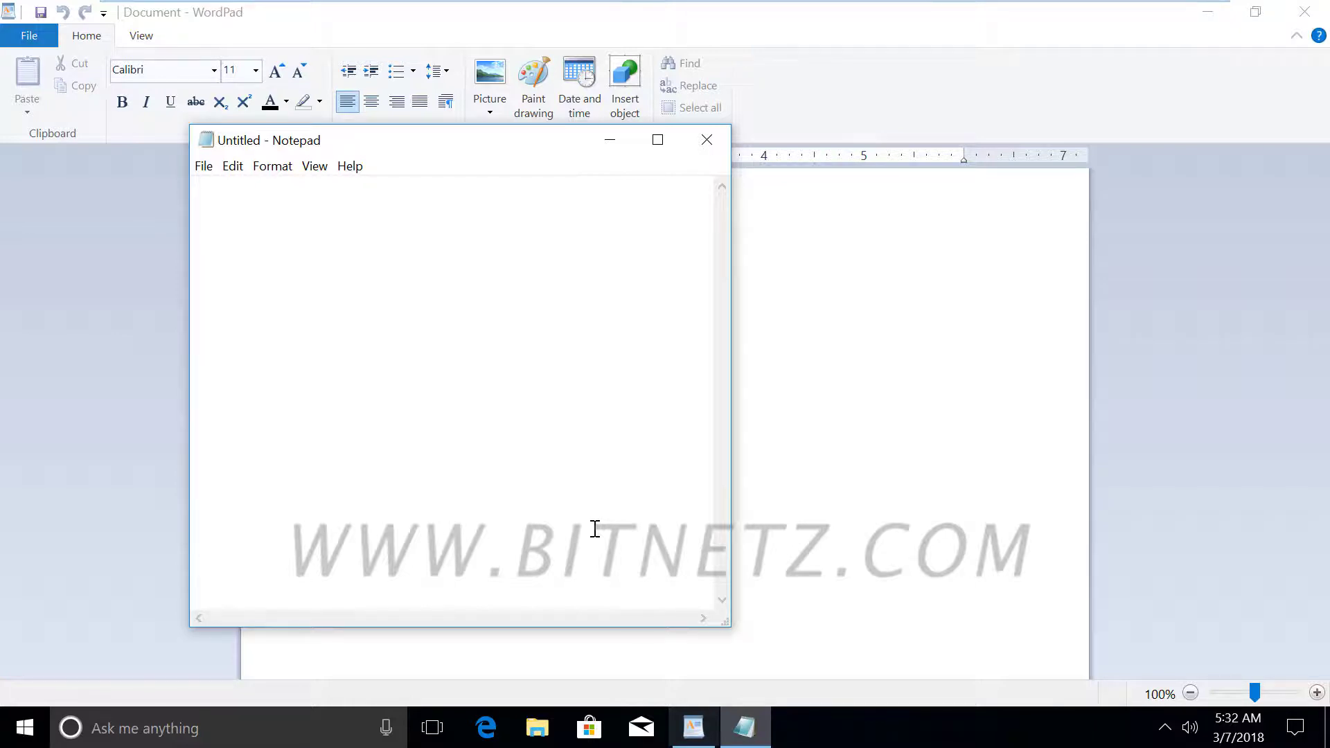
click(711, 140)
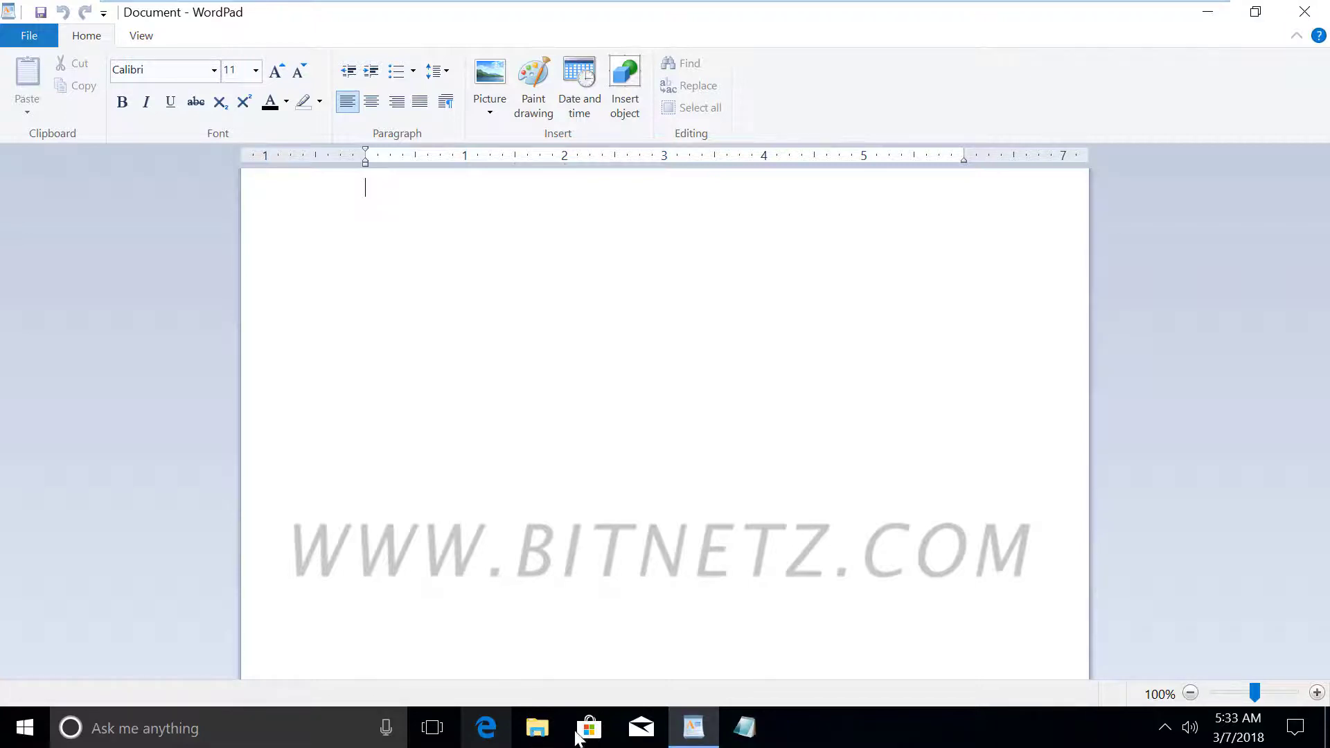
click(1304, 11)
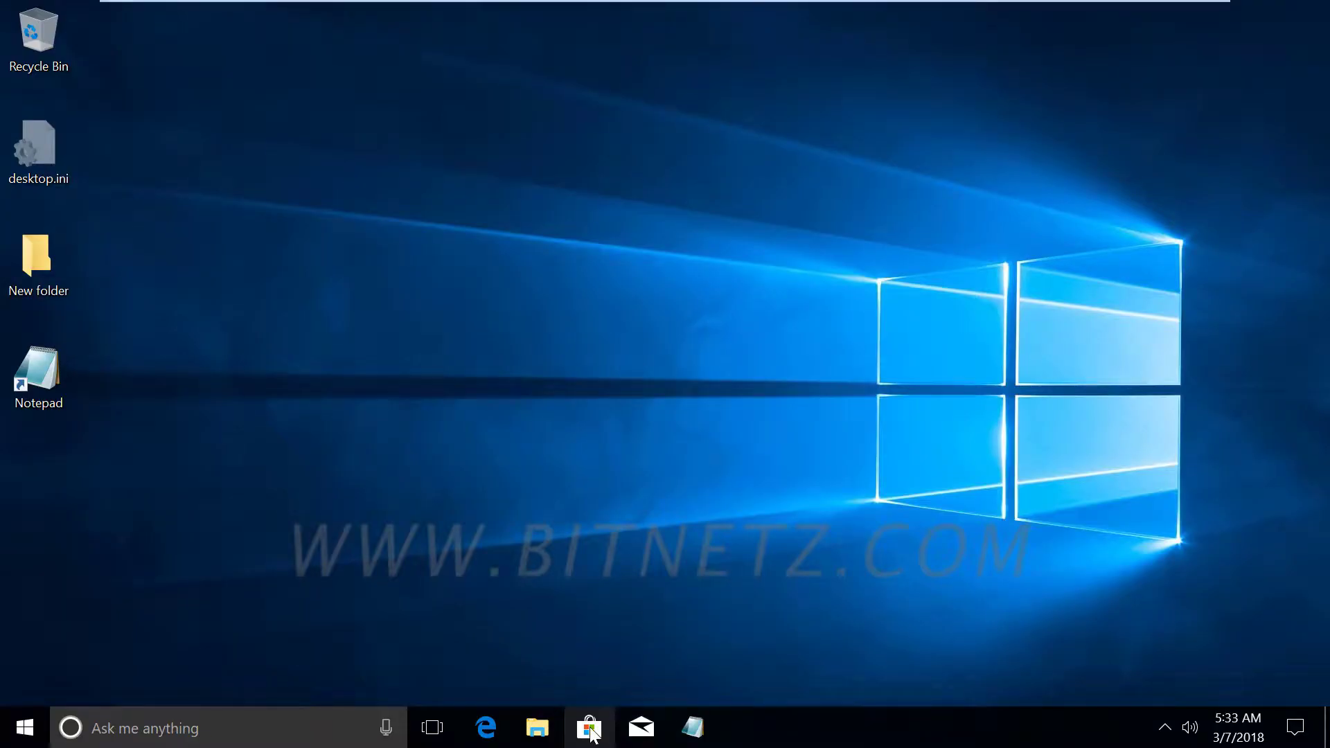
Unpin Microsoft Store from the taskbar.
right_click(591, 735)
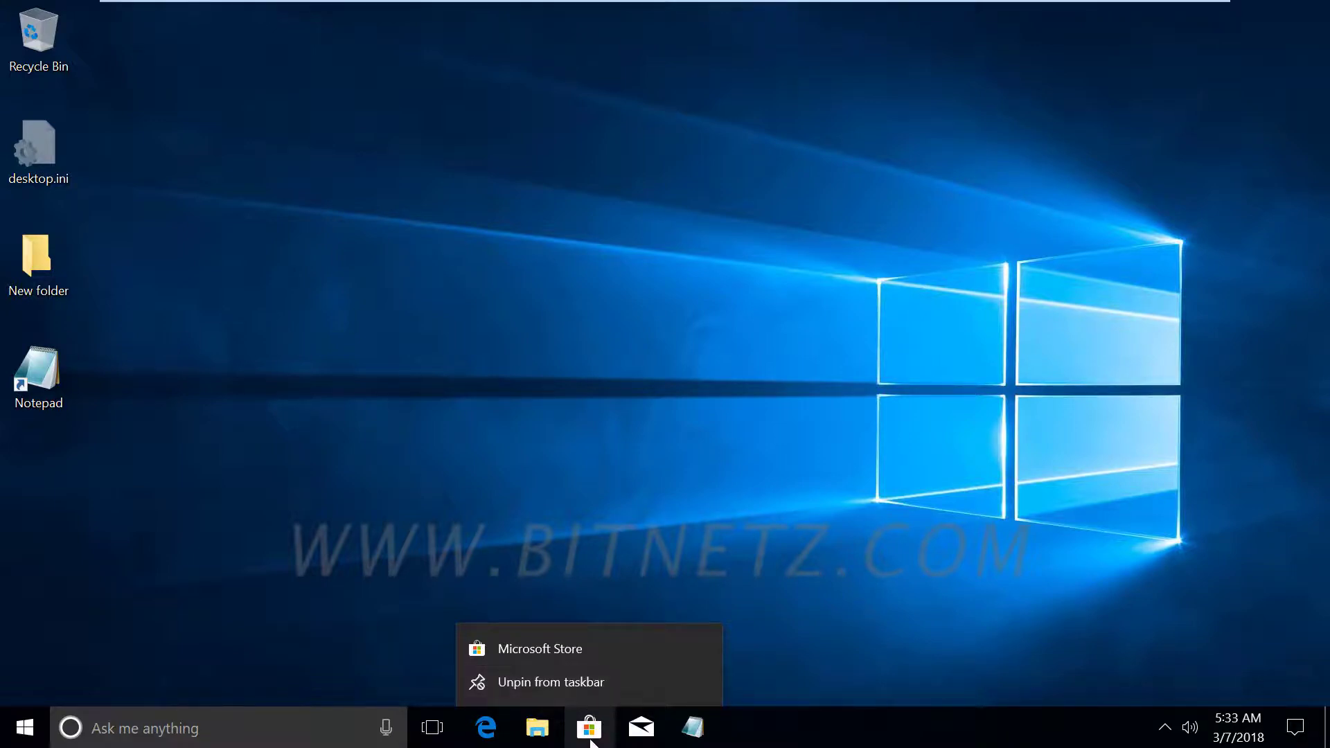
click(550, 680)
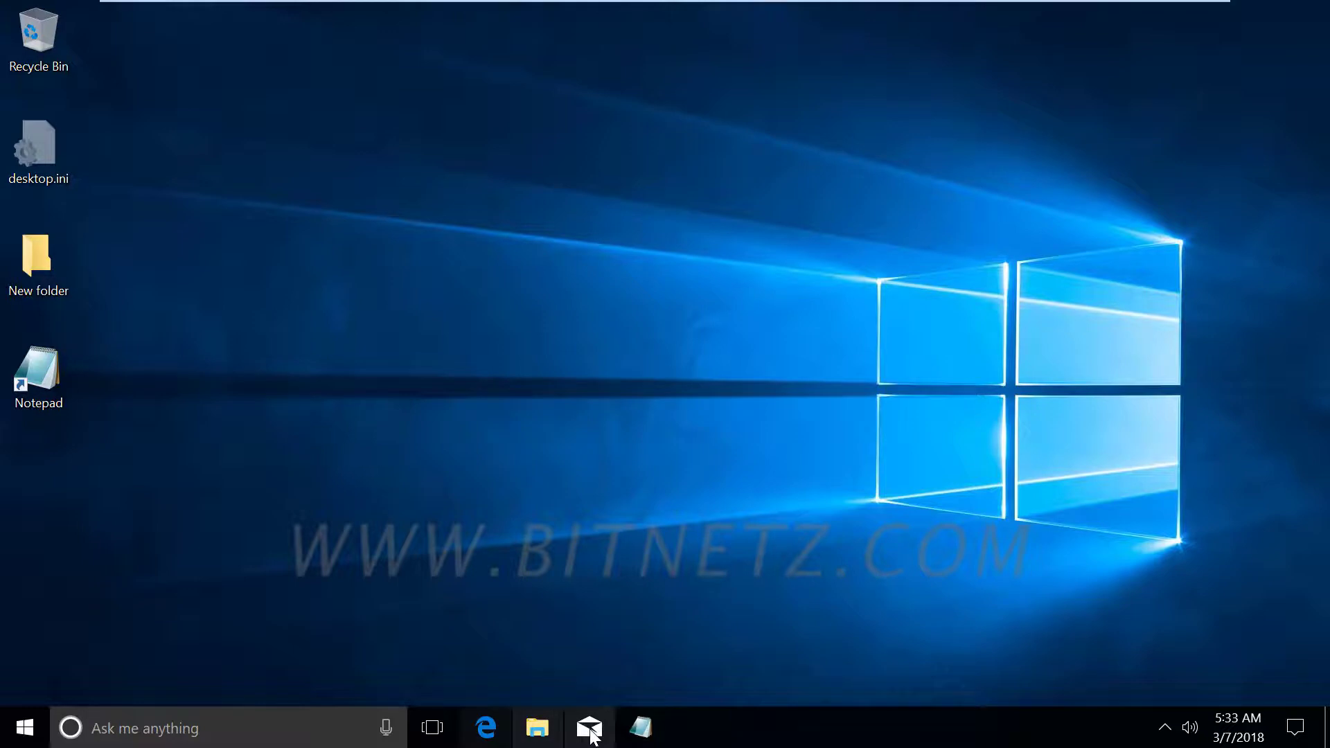
Search for "word" to find the WordPad desktop app.
click(250, 732)
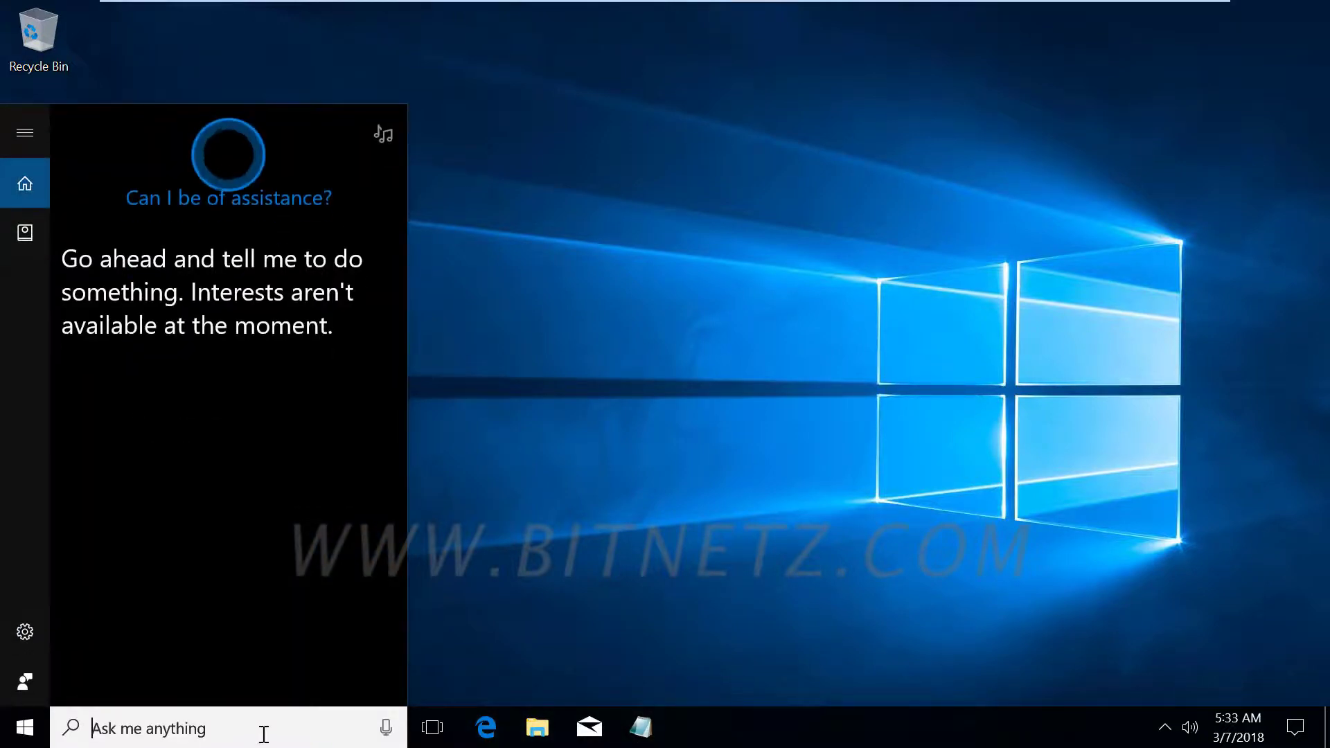
text(word)
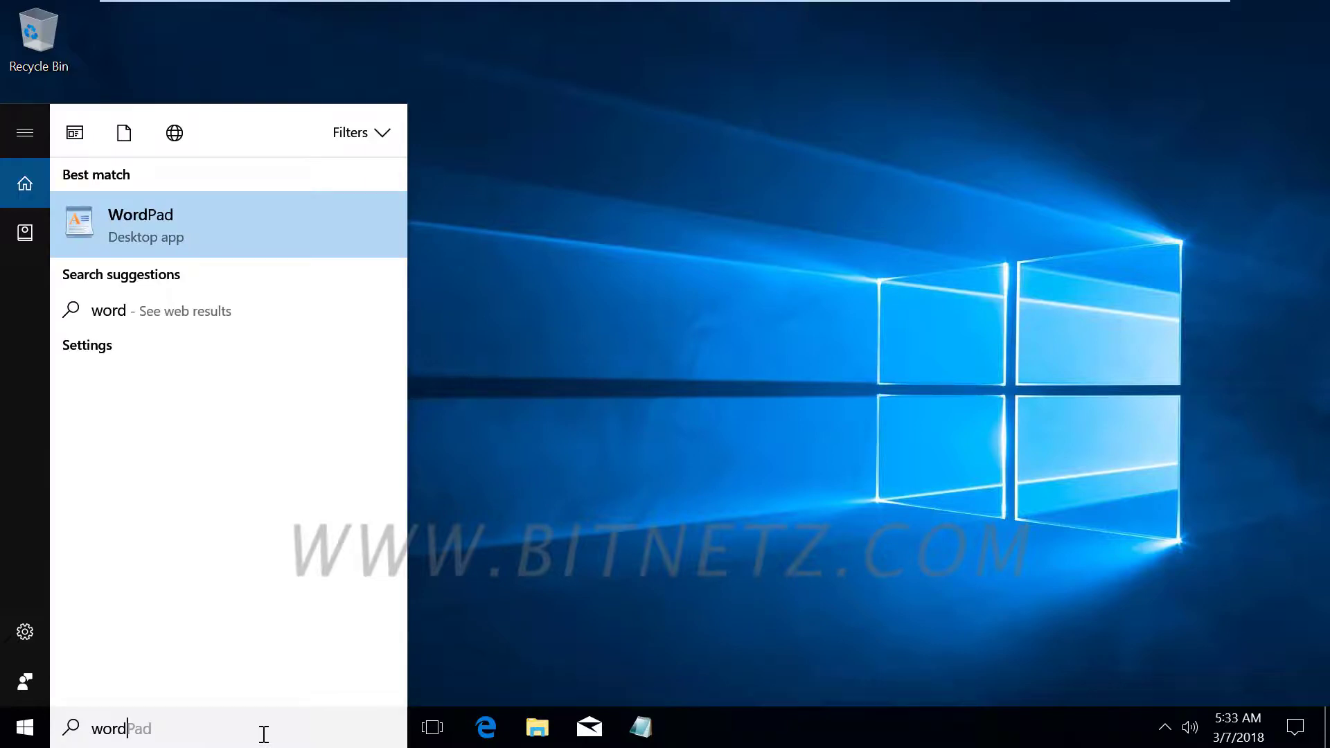
key(Return)
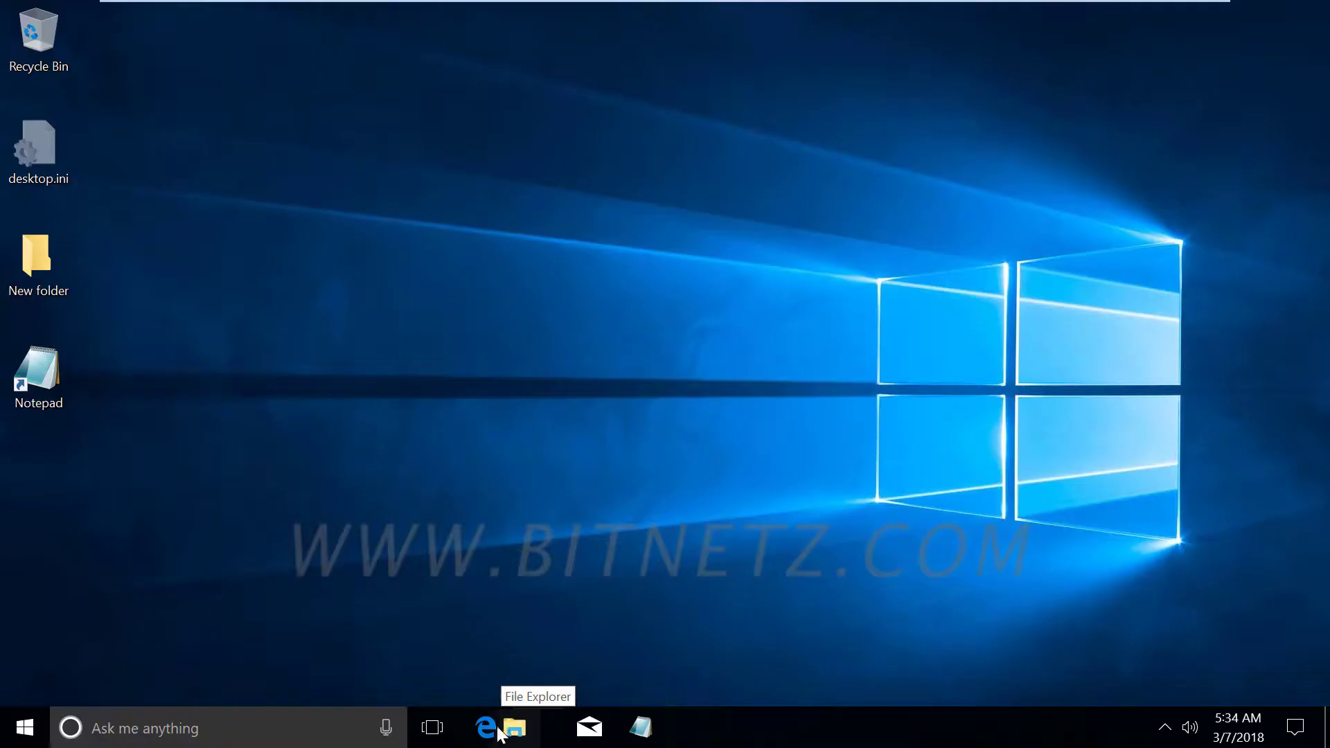
Move File Explorer ahead of Edge among the pinned taskbar apps, and open Notepad and File Explorer.
drag(509, 724, 463, 740)
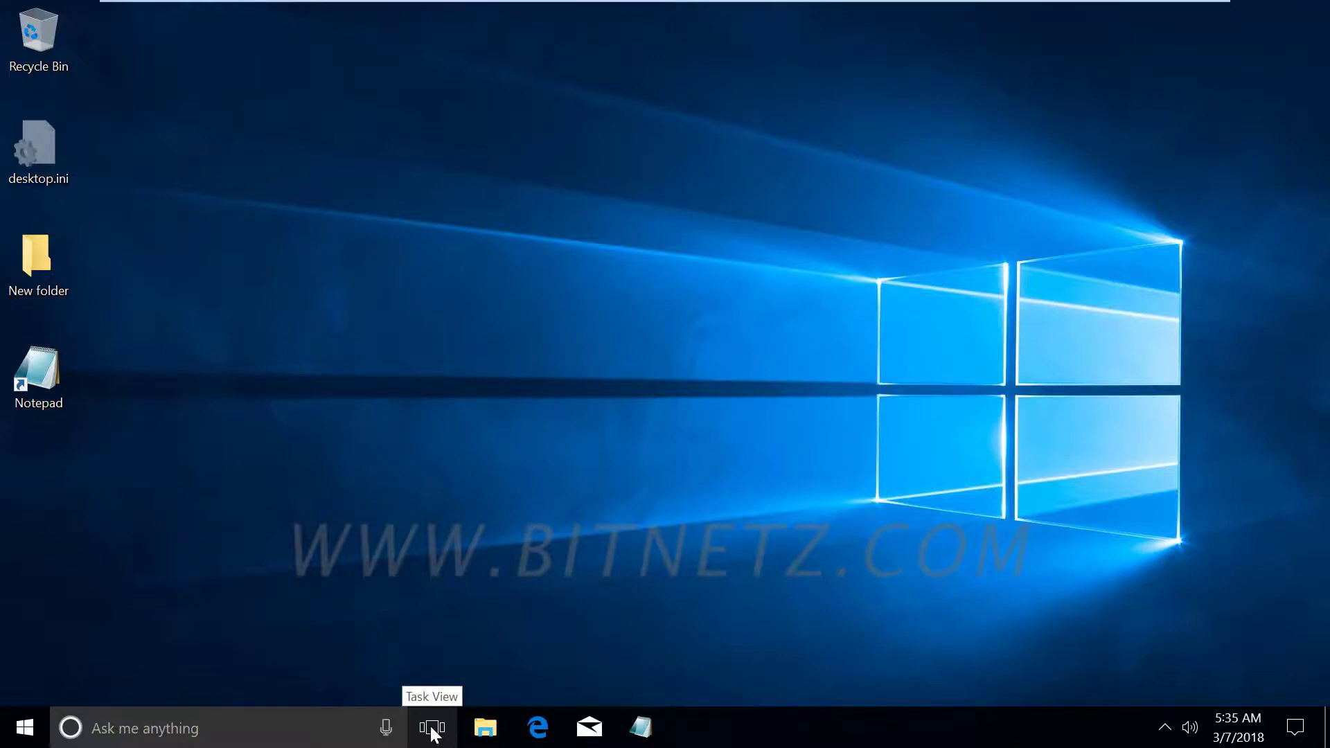
click(641, 728)
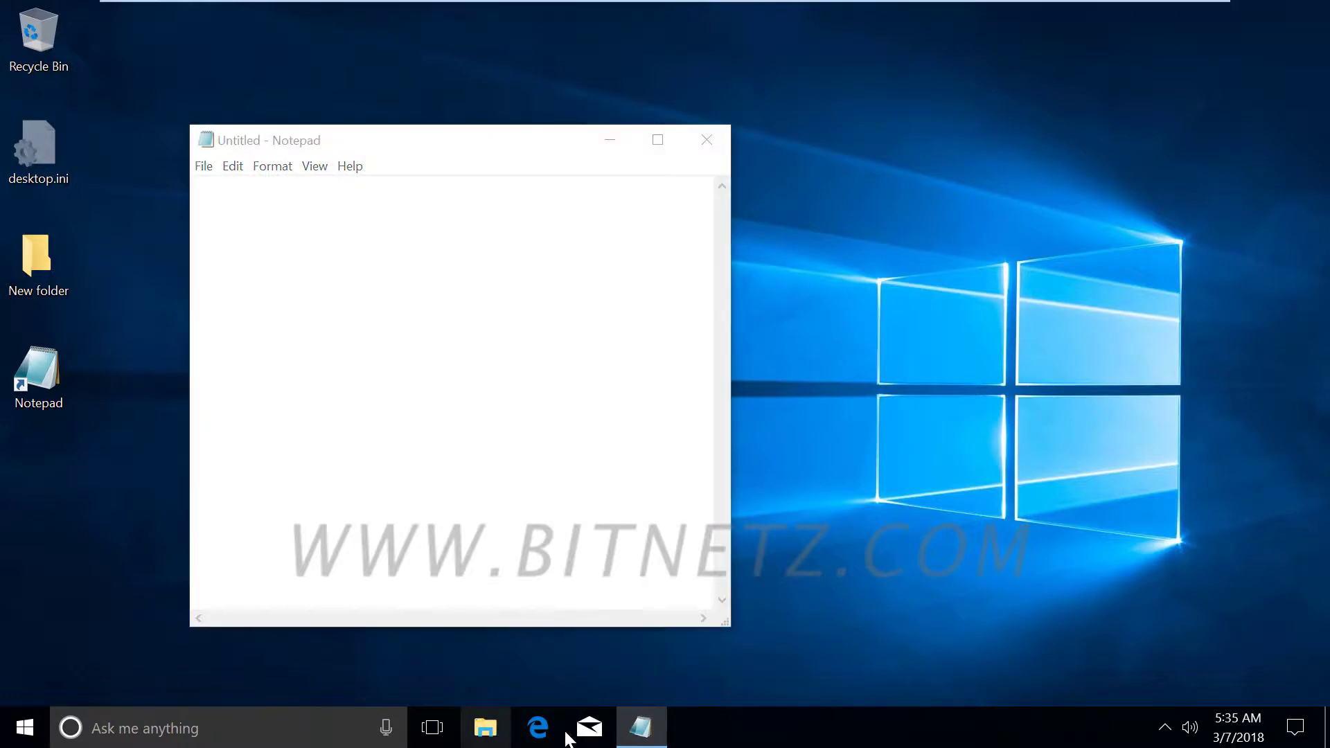
click(485, 728)
click(1161, 92)
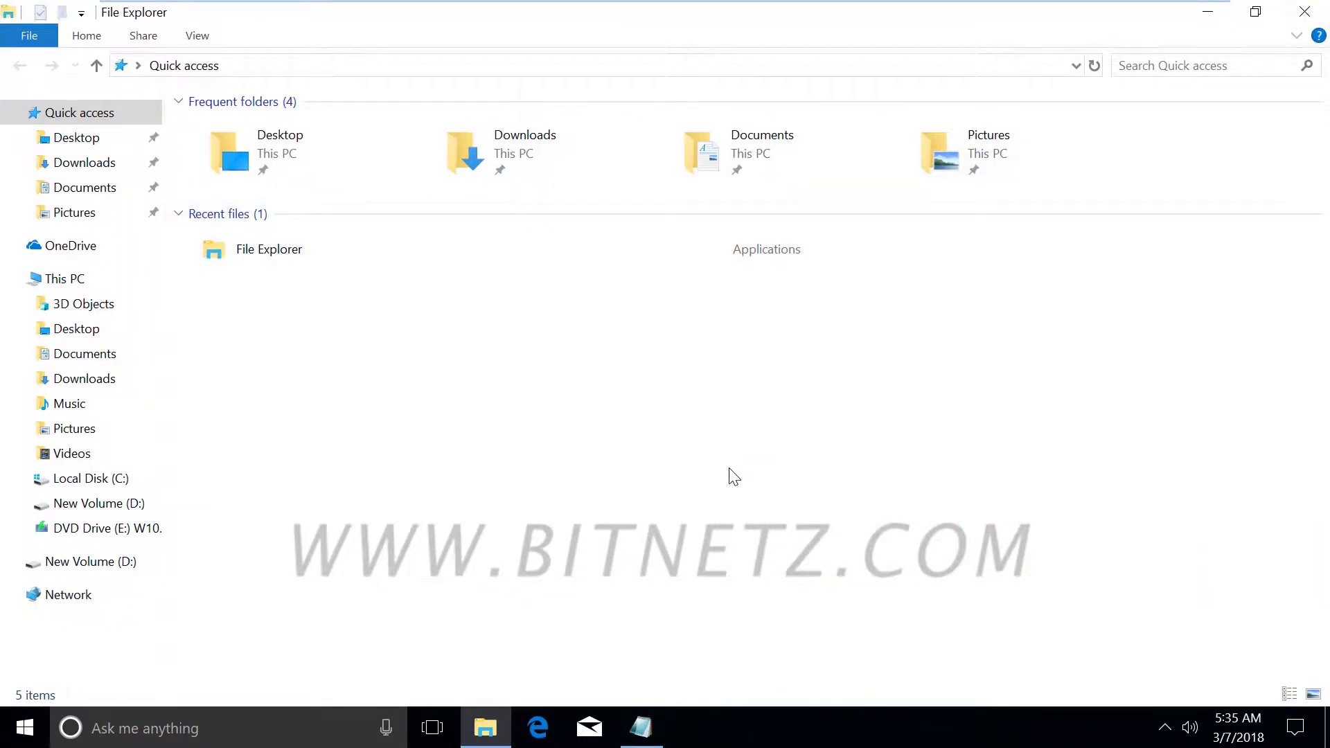
View the open windows and virtual desktops in Task View, and return to File Explorer.
click(432, 727)
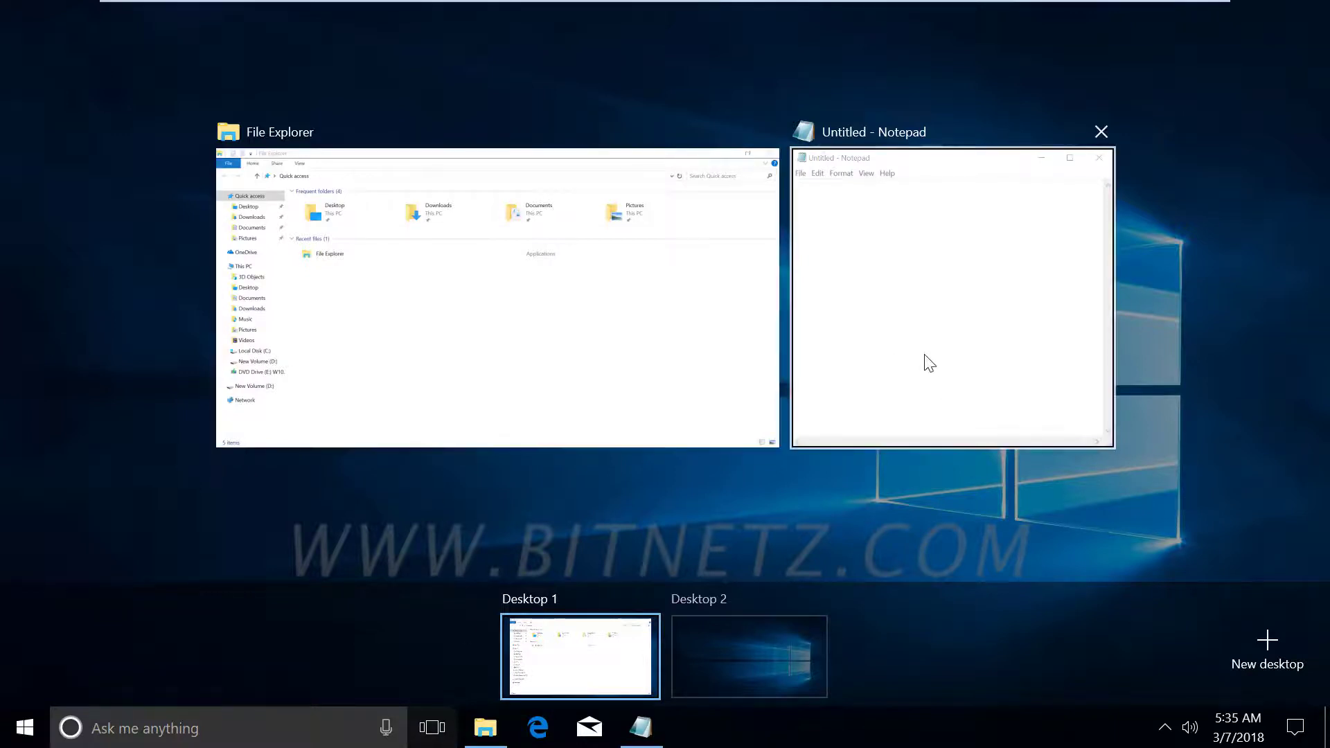
click(748, 606)
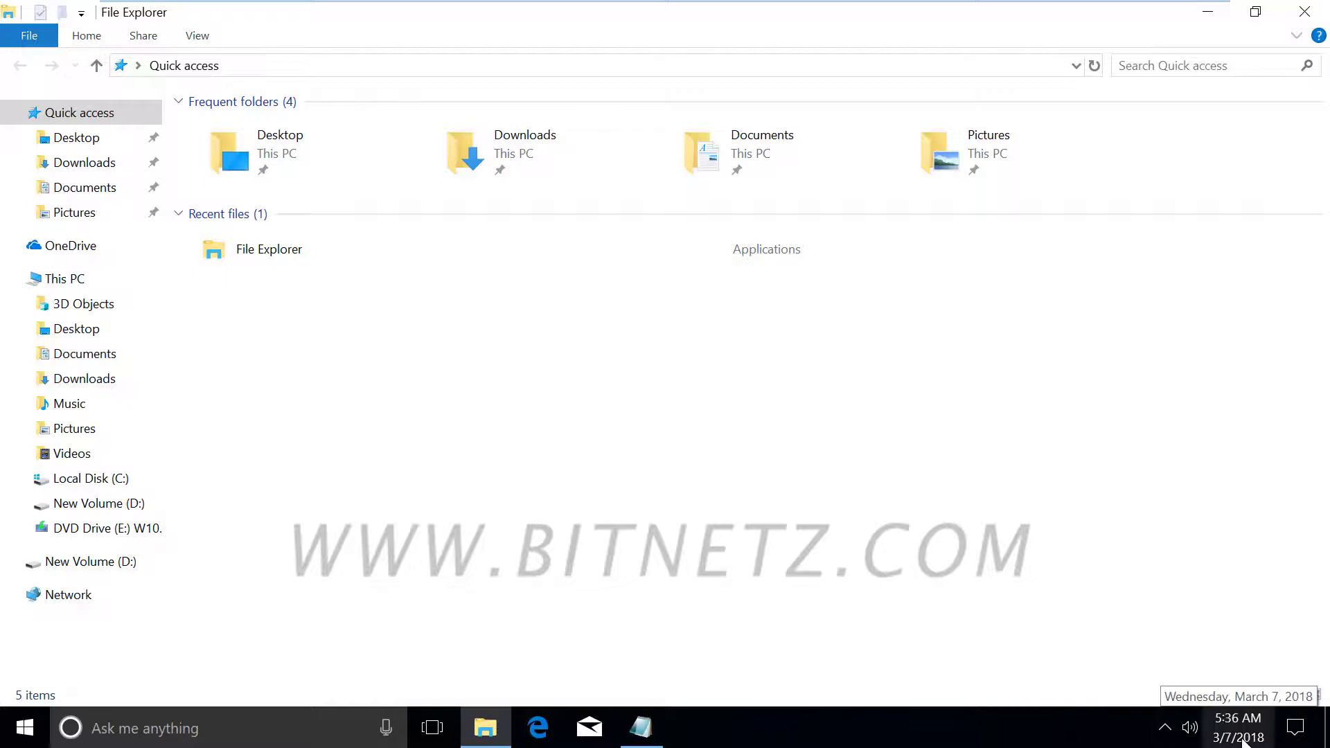
View the Action Center's notifications and its expanded set of quick actions, and dismiss it.
click(1290, 732)
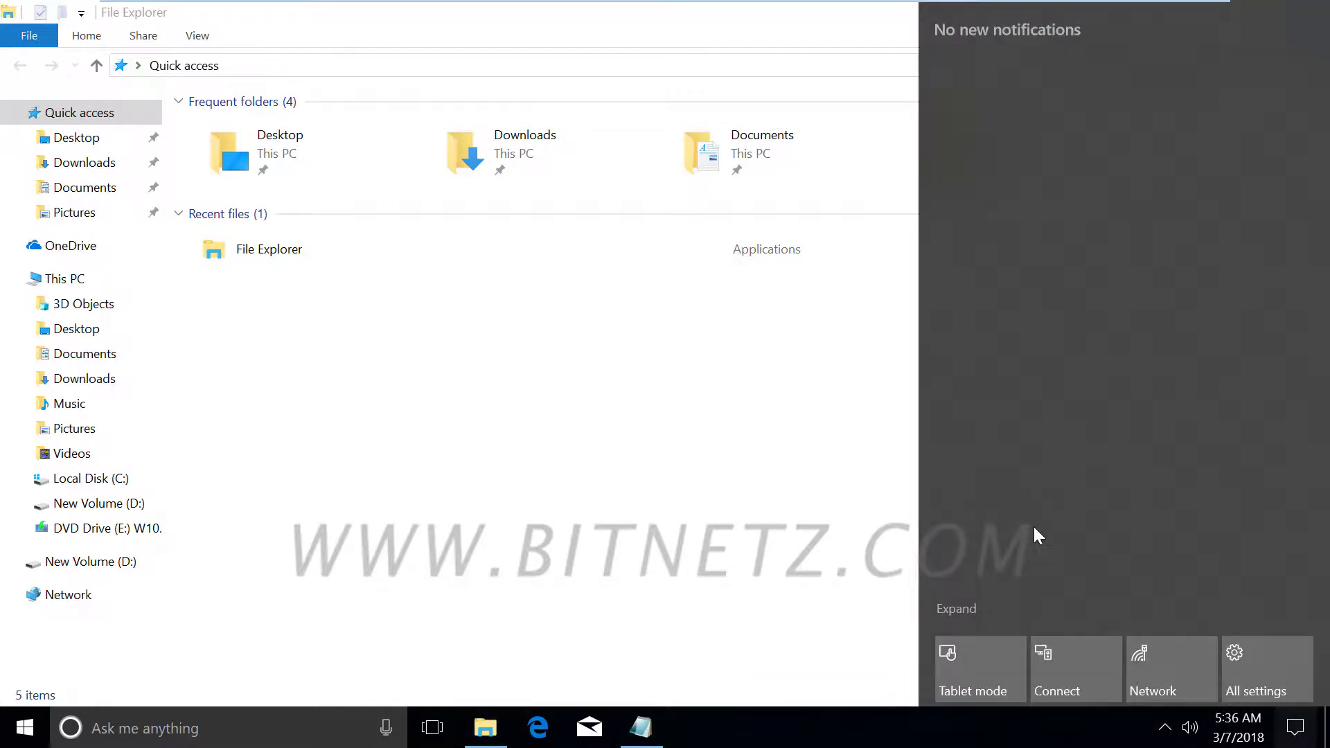
click(956, 609)
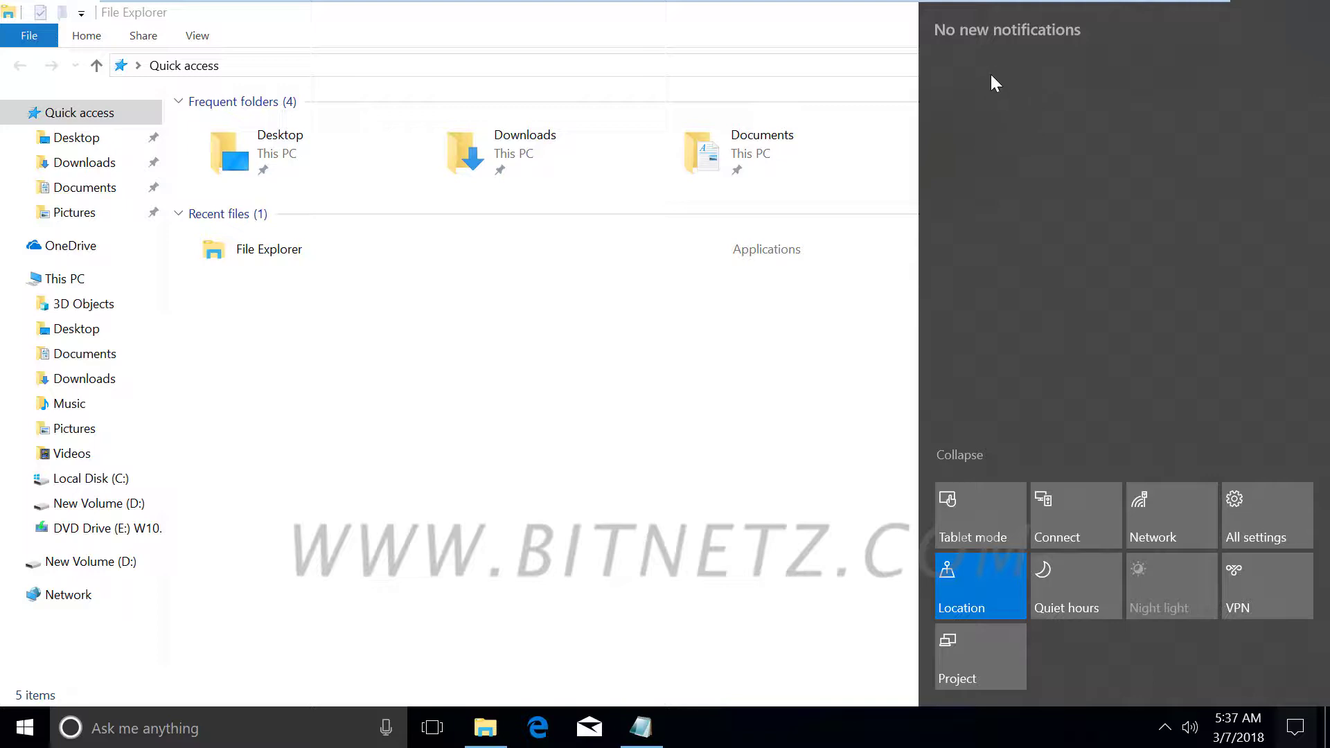
key(Escape)
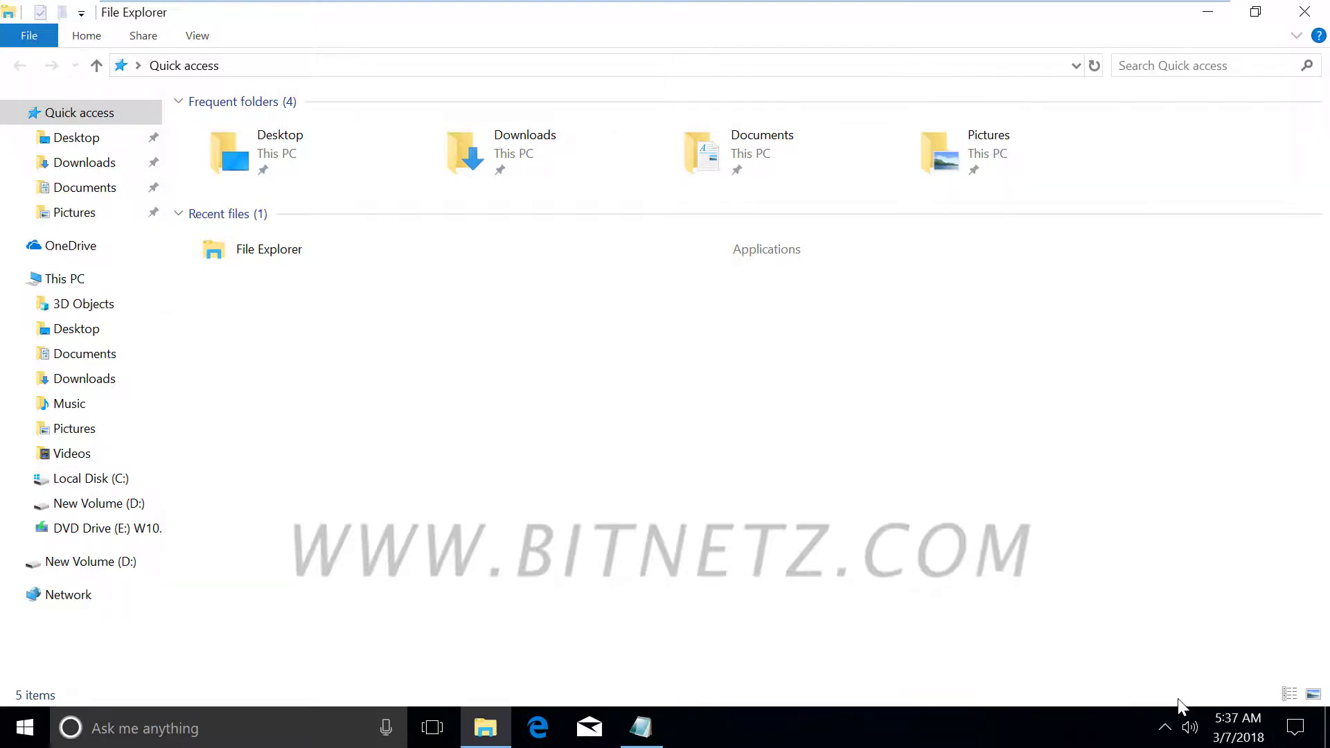
Move the hidden network, USB, Windows Defender and OneDrive icons out onto the taskbar's notification area.
click(1166, 726)
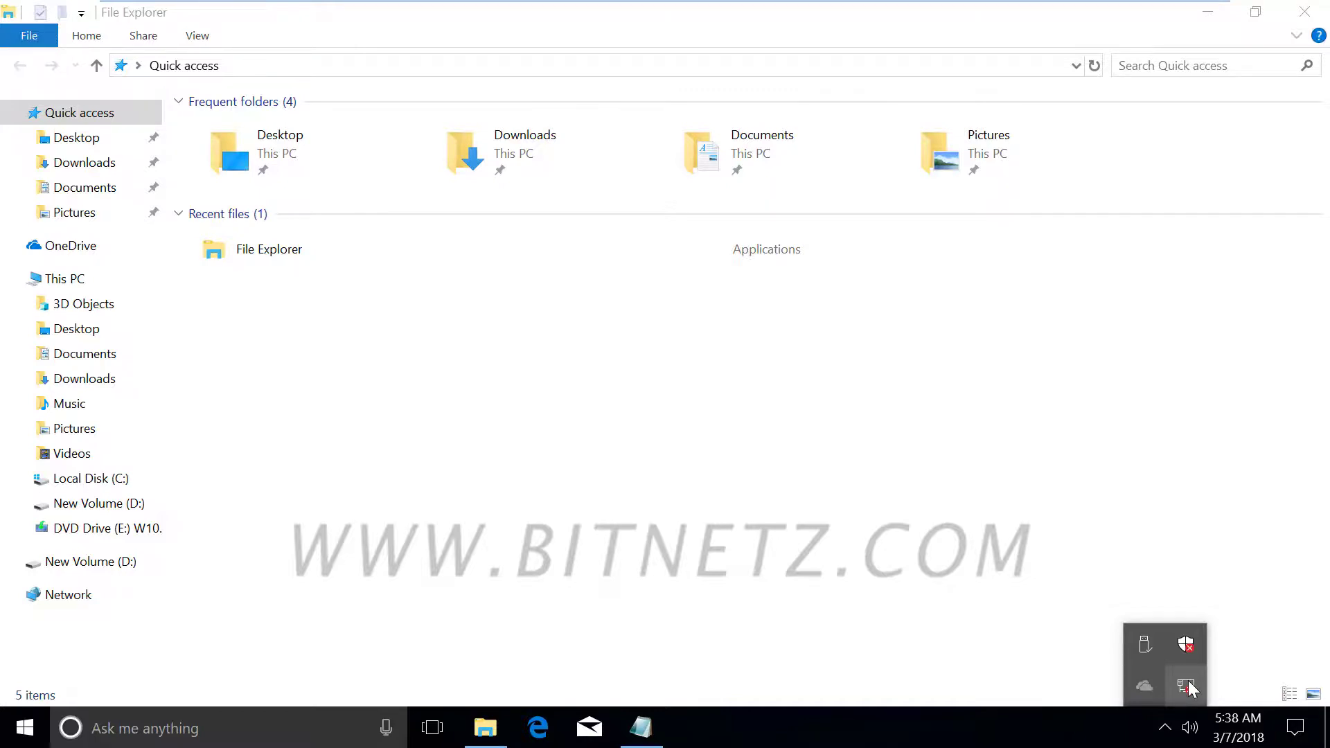
drag(1189, 688, 1203, 735)
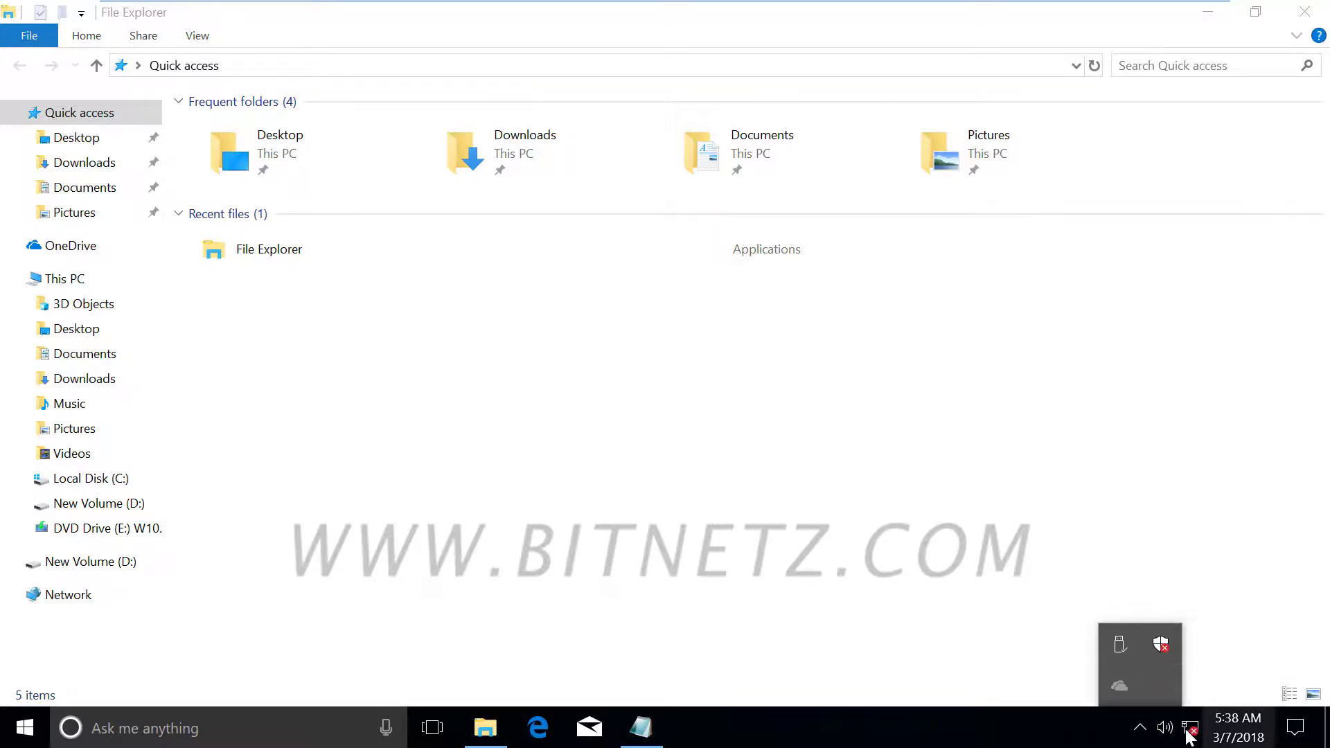
drag(1131, 657, 1150, 727)
drag(1095, 689, 1115, 726)
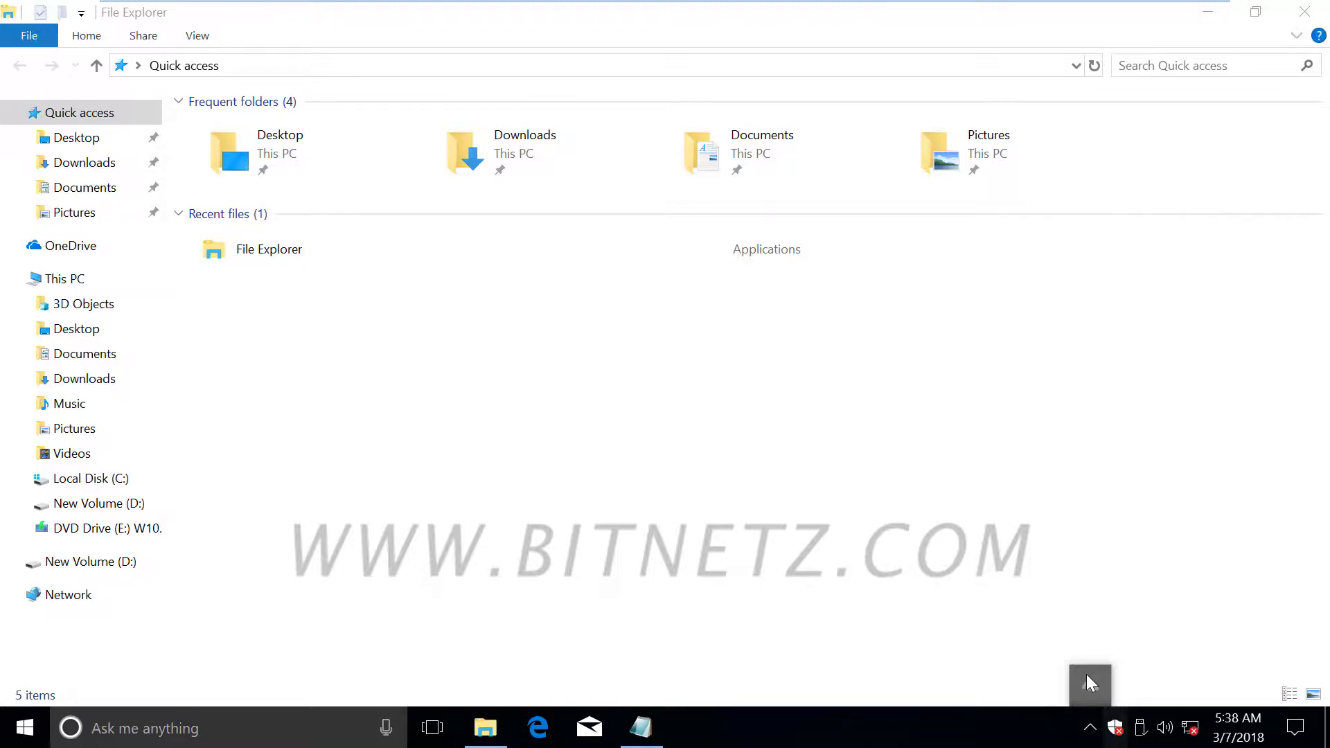
drag(1086, 675, 1166, 740)
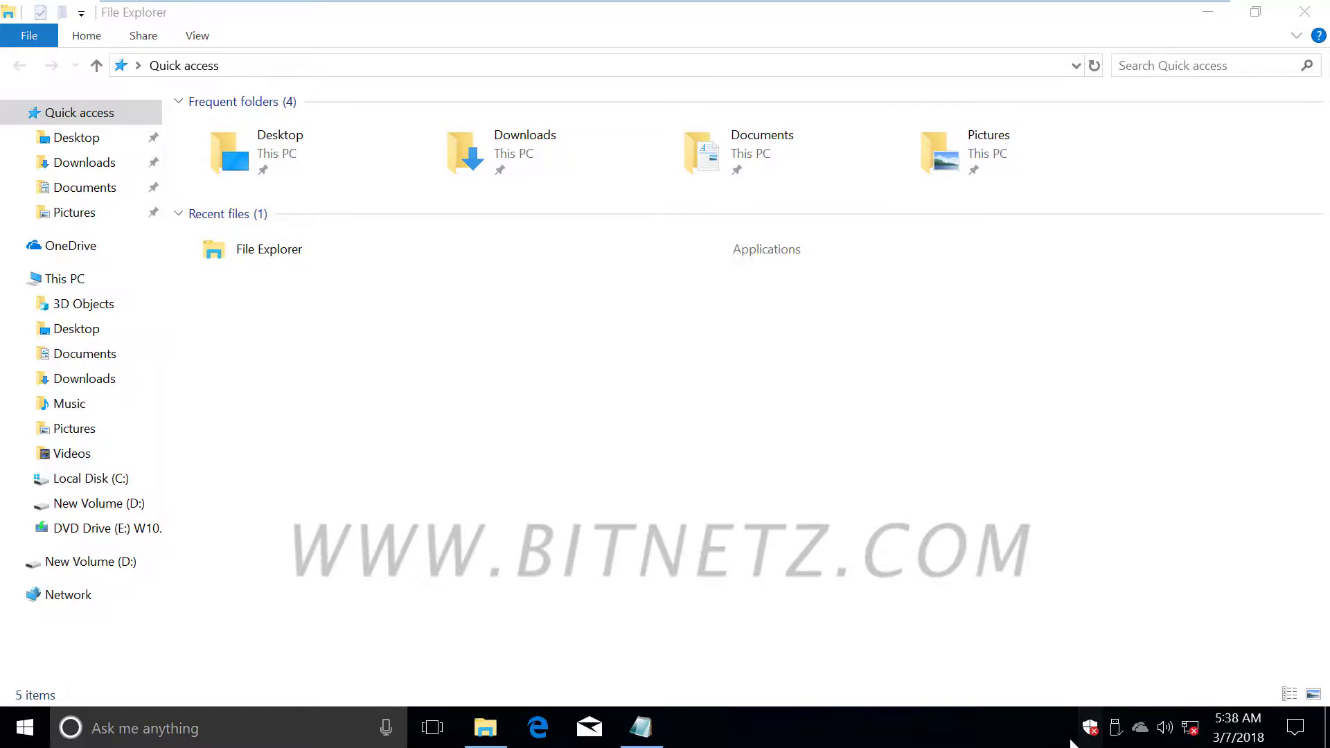
Put the OneDrive, Windows Defender and USB icons back among the hidden notification icons.
mouse_move(1183, 738)
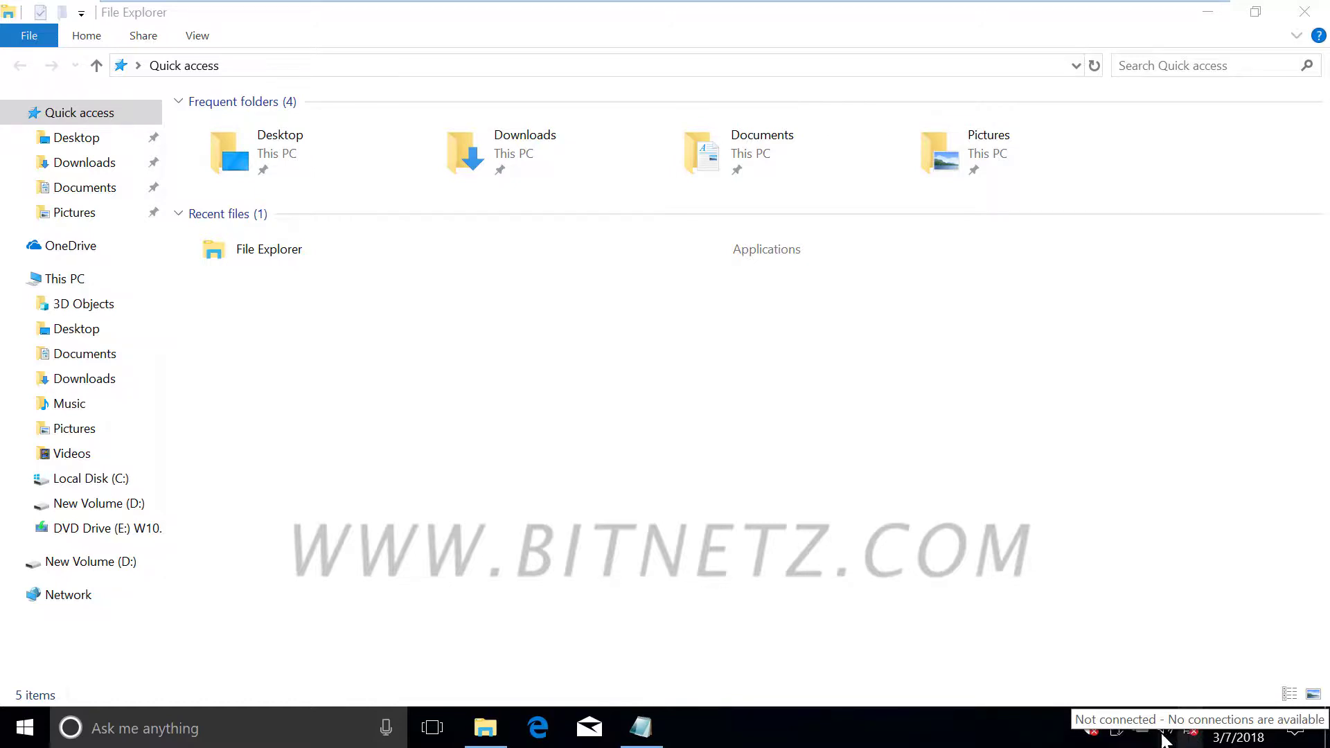
mouse_move(1144, 731)
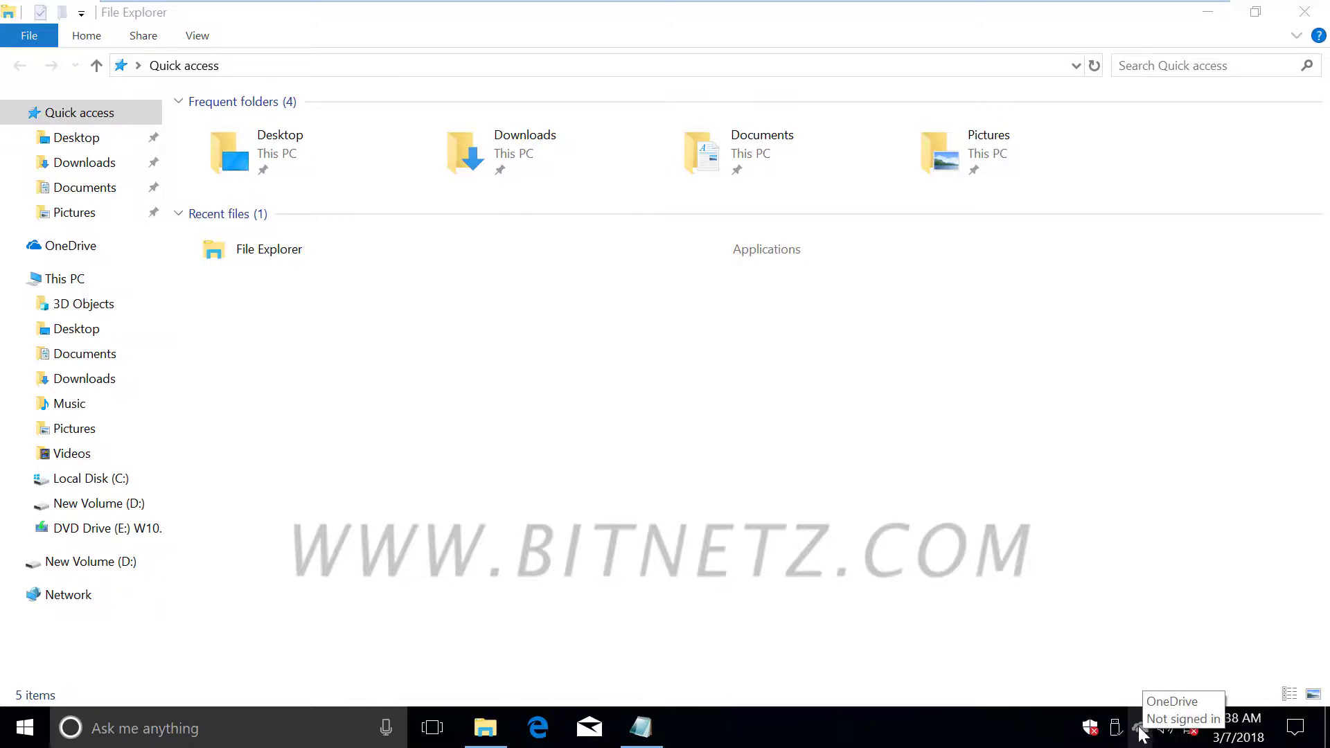
click(1072, 732)
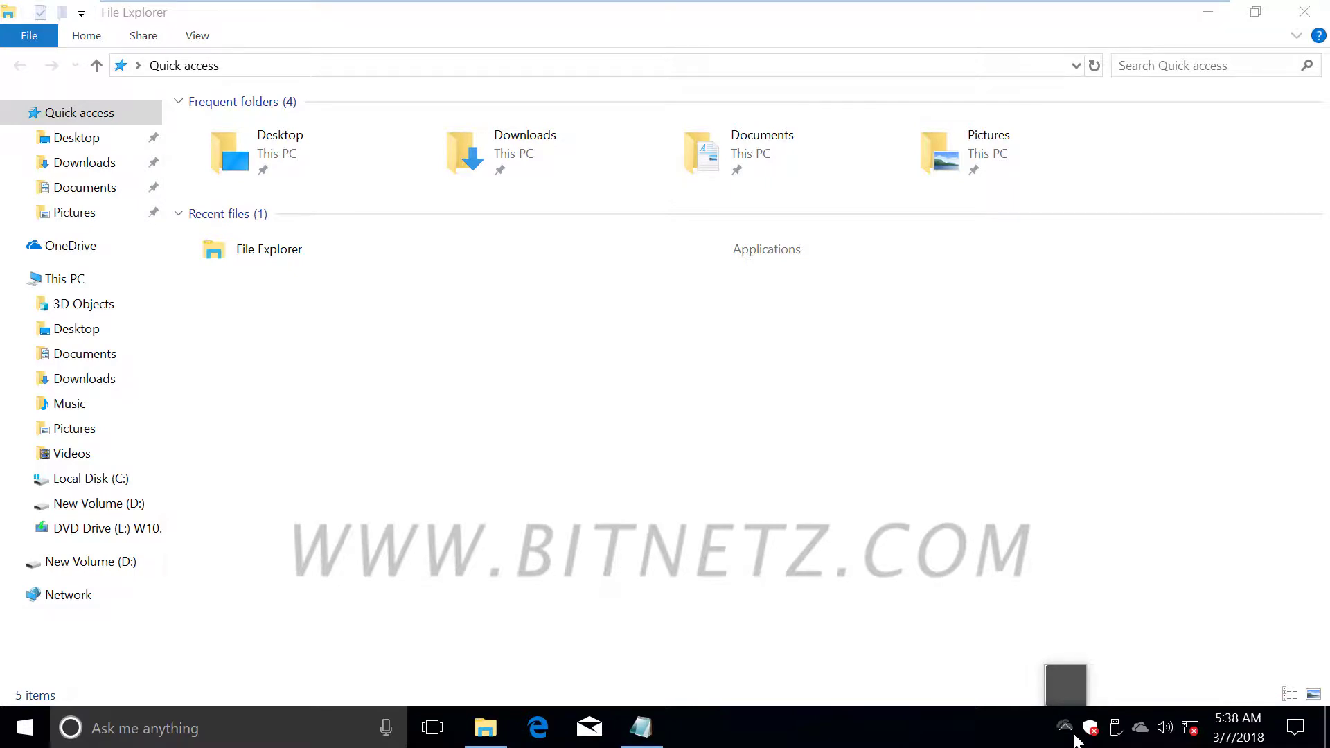
click(1075, 738)
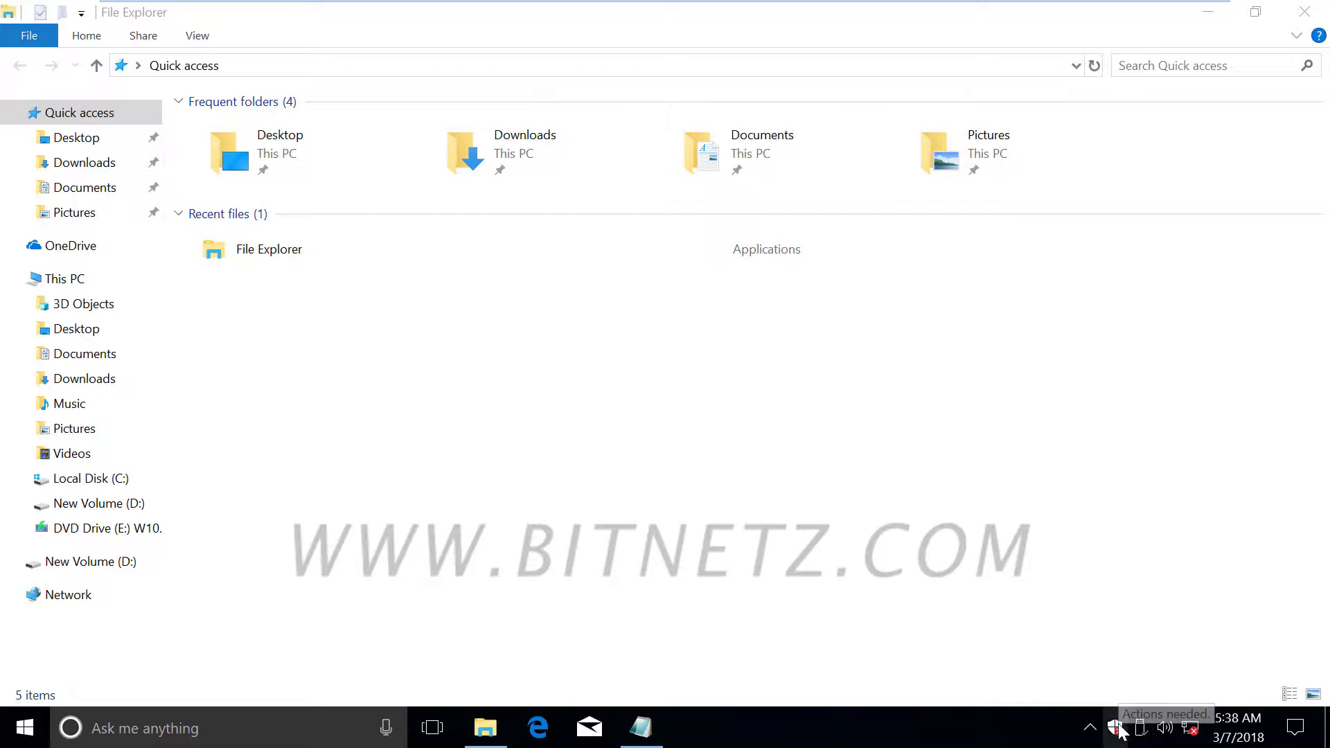
mouse_move(1118, 731)
mouse_down()
mouse_move(1090, 731)
mouse_move(1141, 731)
mouse_move(1120, 732)
mouse_up()
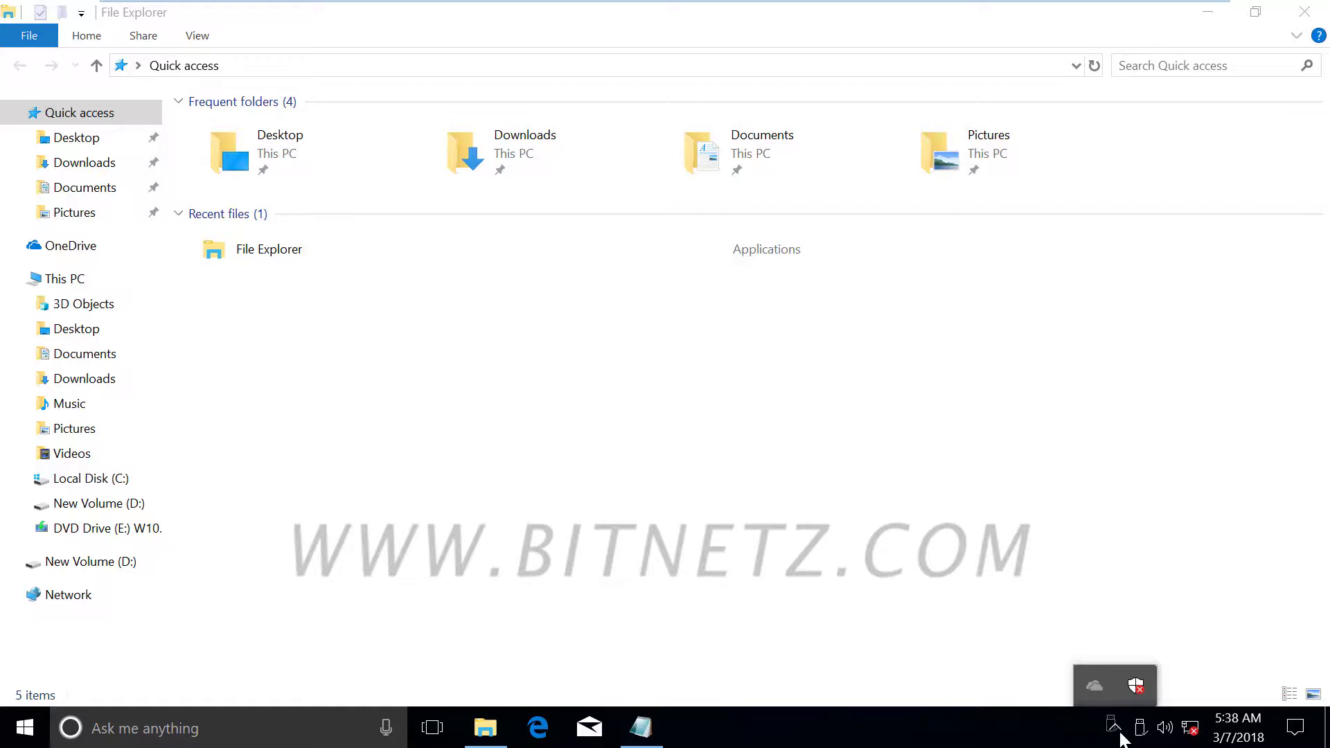
drag(1120, 733, 1153, 678)
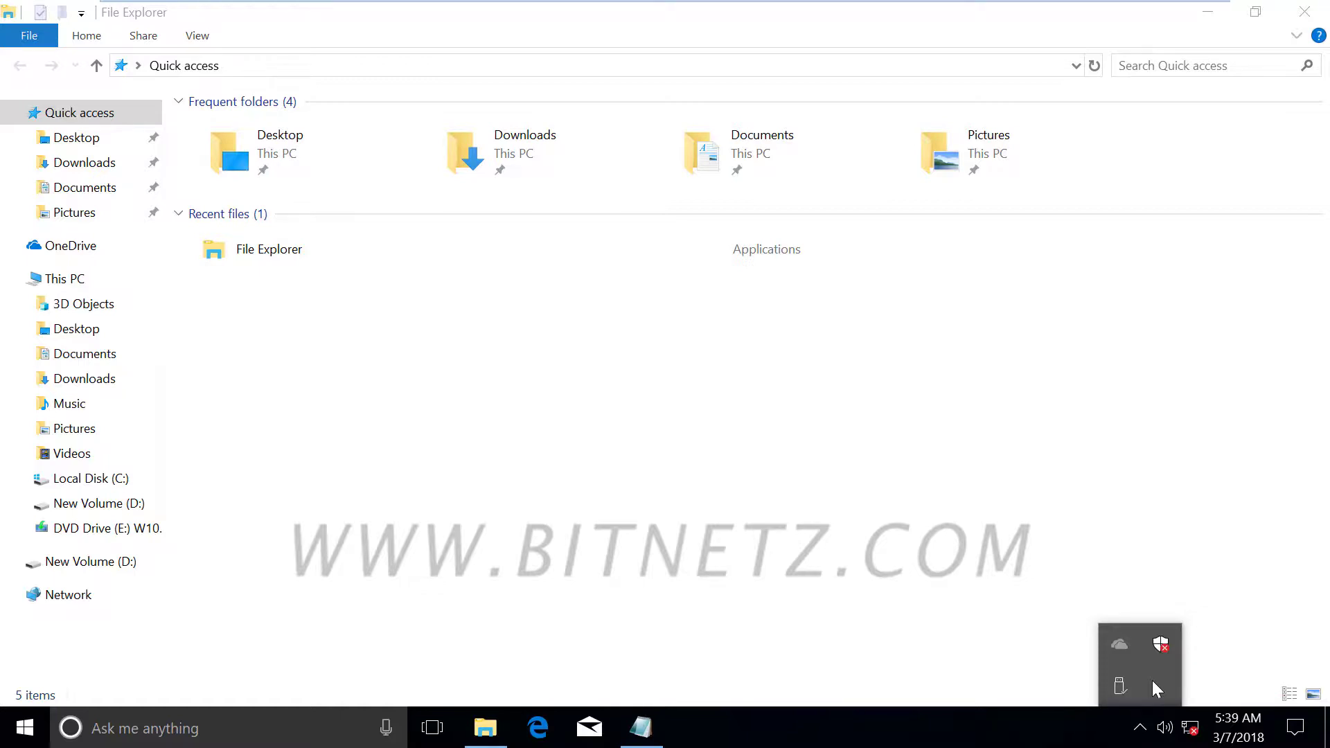
Check the device's protection status in Windows Defender Security Center, close it, and view the hidden notification icons.
click(1158, 643)
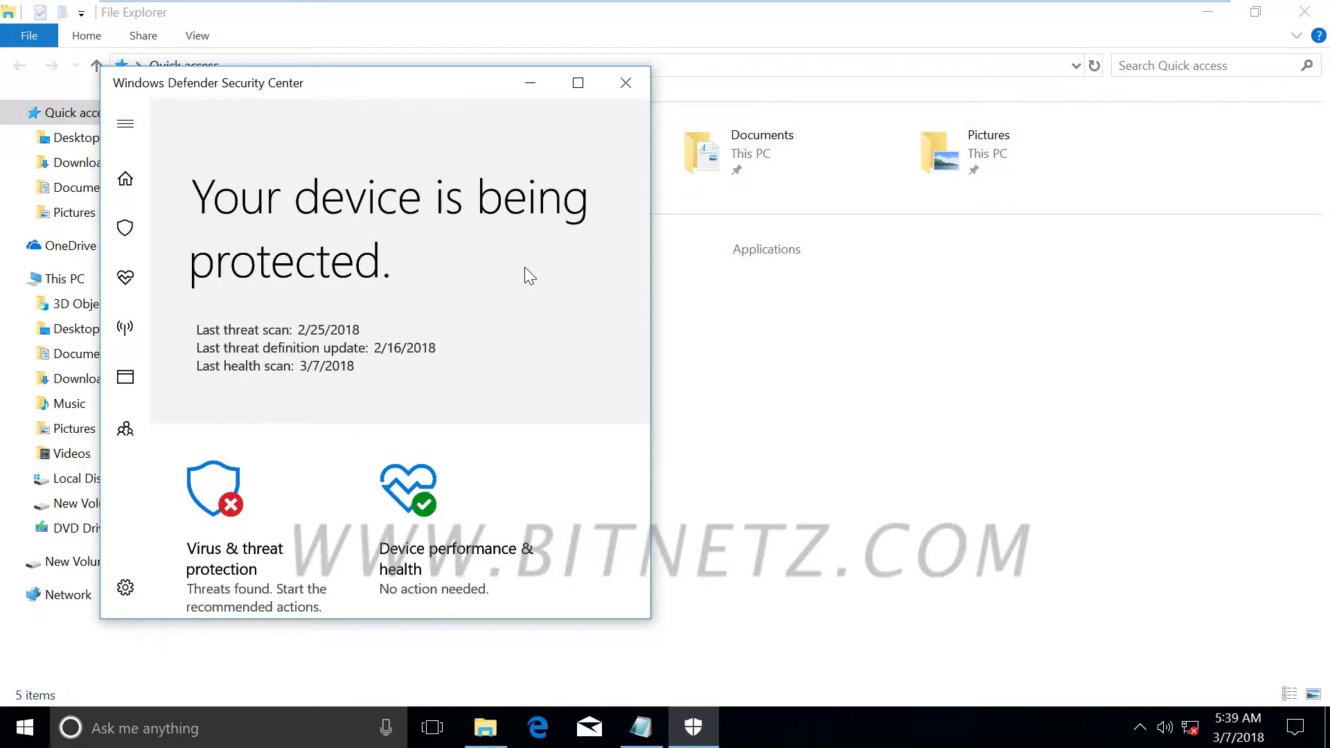
scroll(272, 558, down, 2)
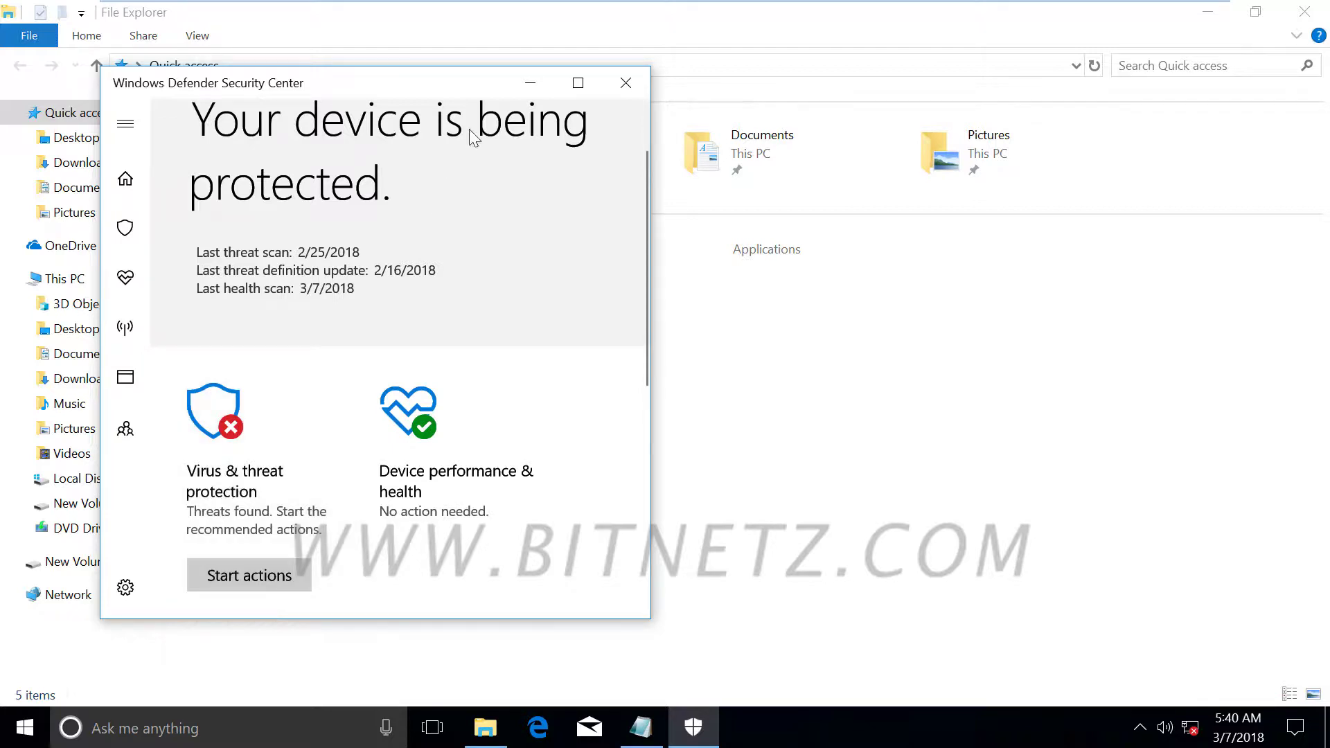
click(628, 83)
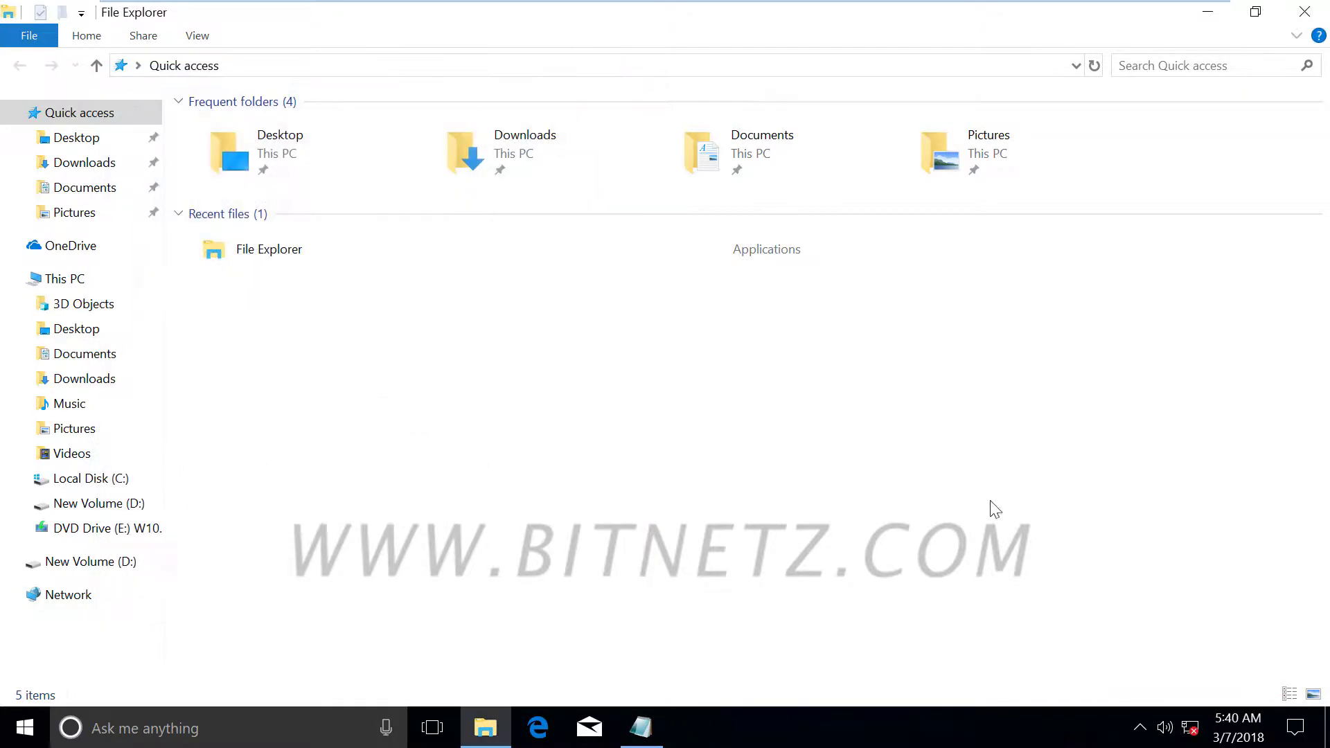
click(1139, 728)
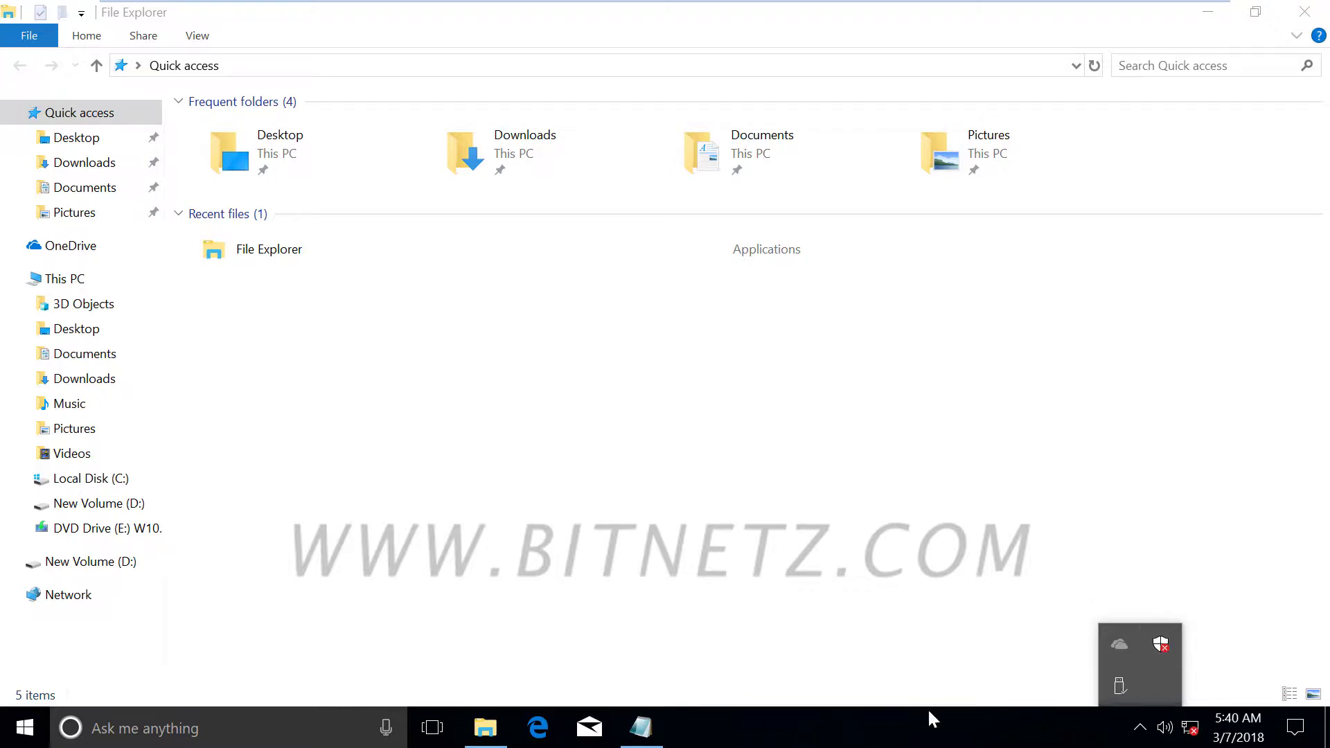
click(928, 741)
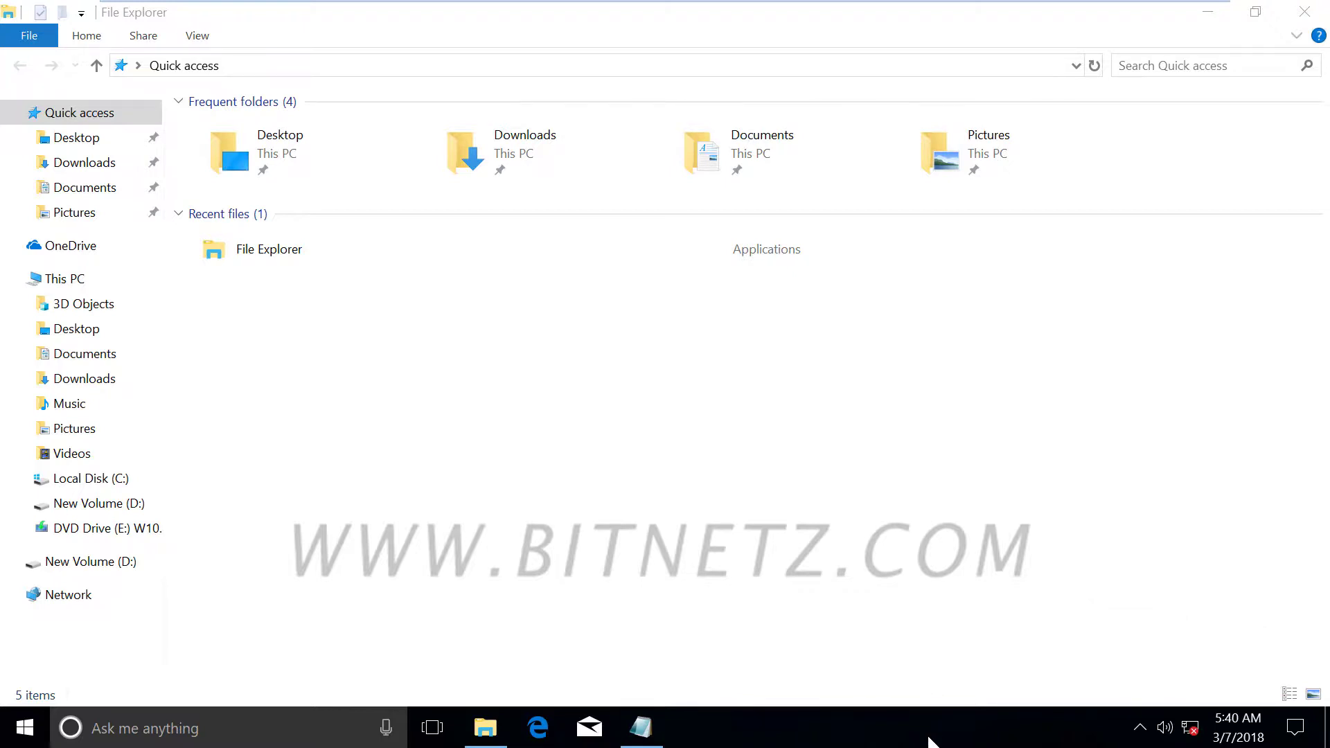
Review the taskbar's context options and unlock the taskbar.
right_click(904, 740)
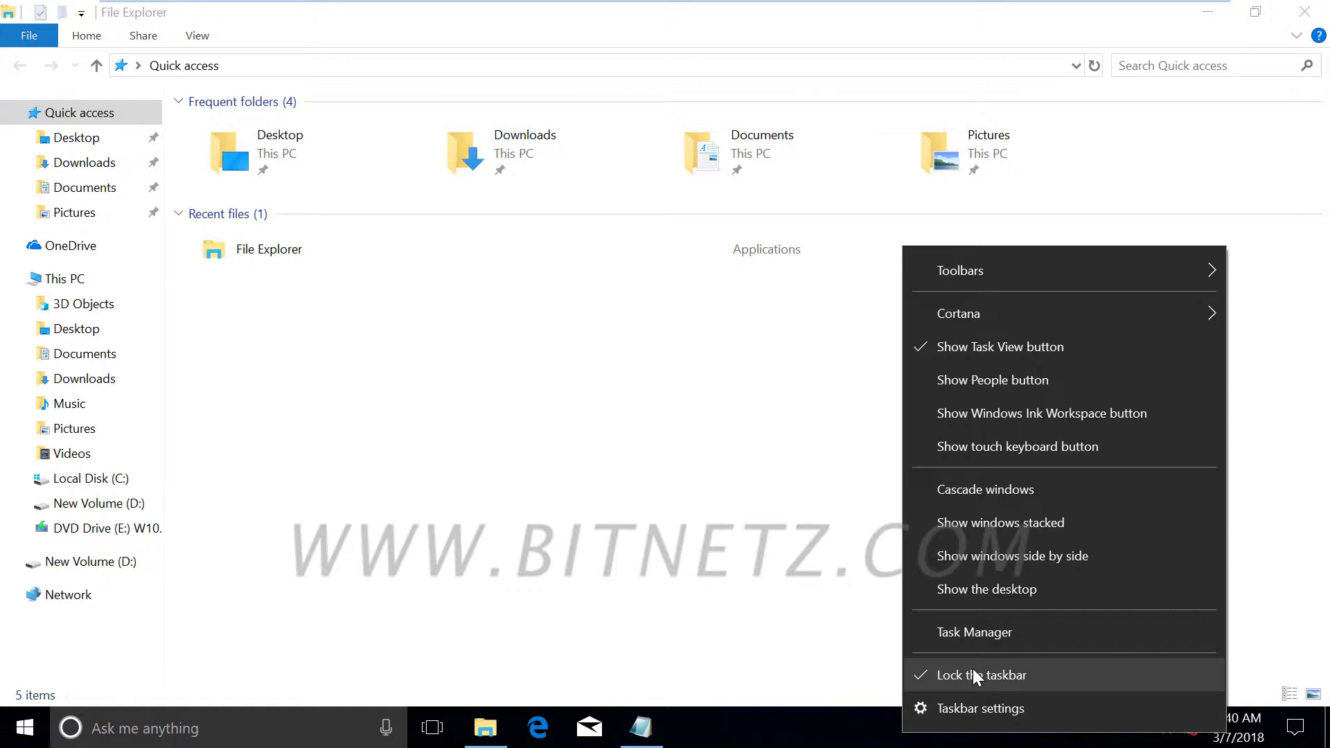
click(807, 728)
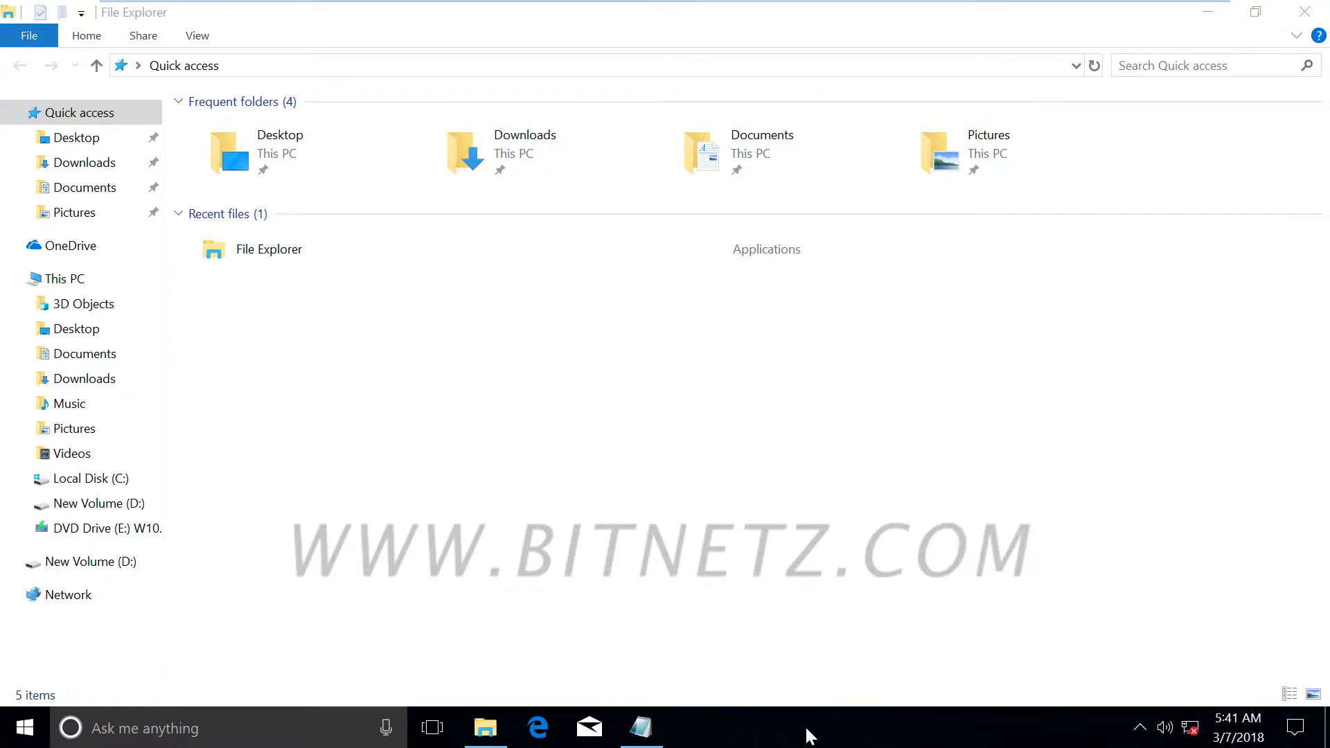
right_click(942, 725)
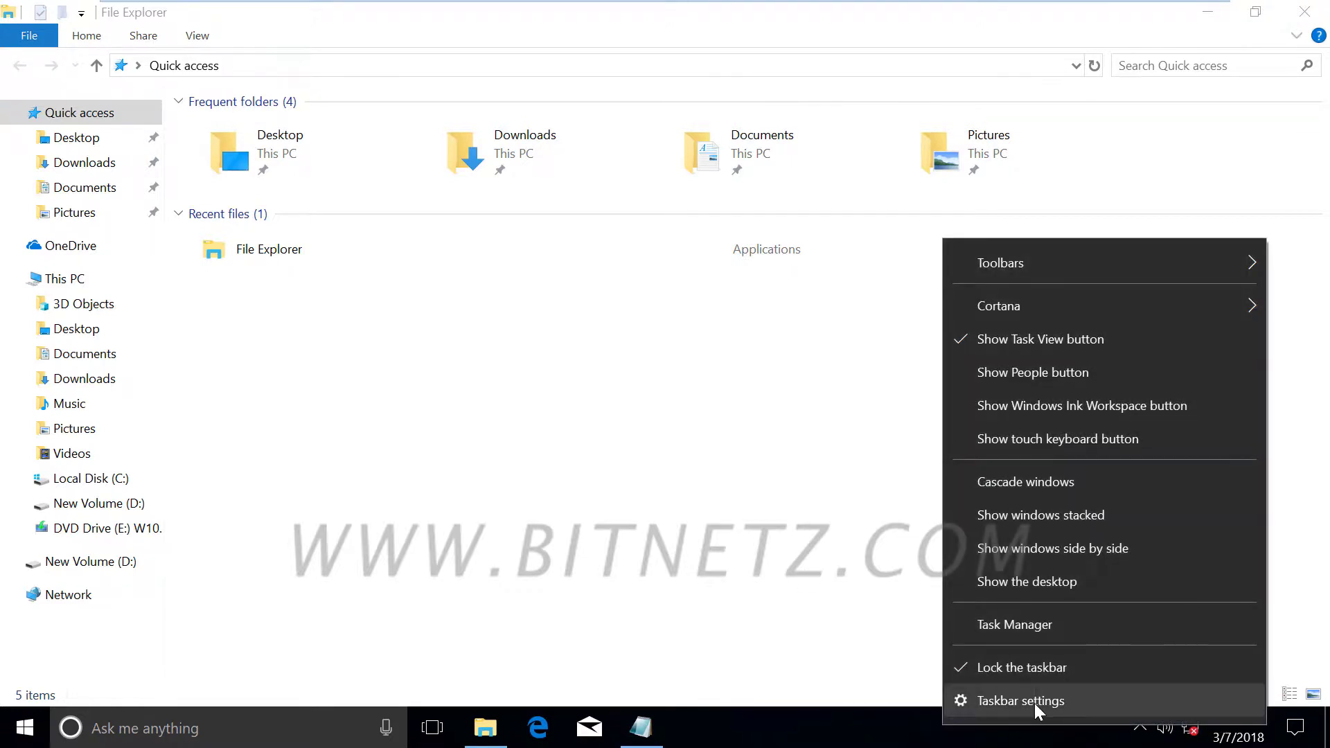
click(962, 667)
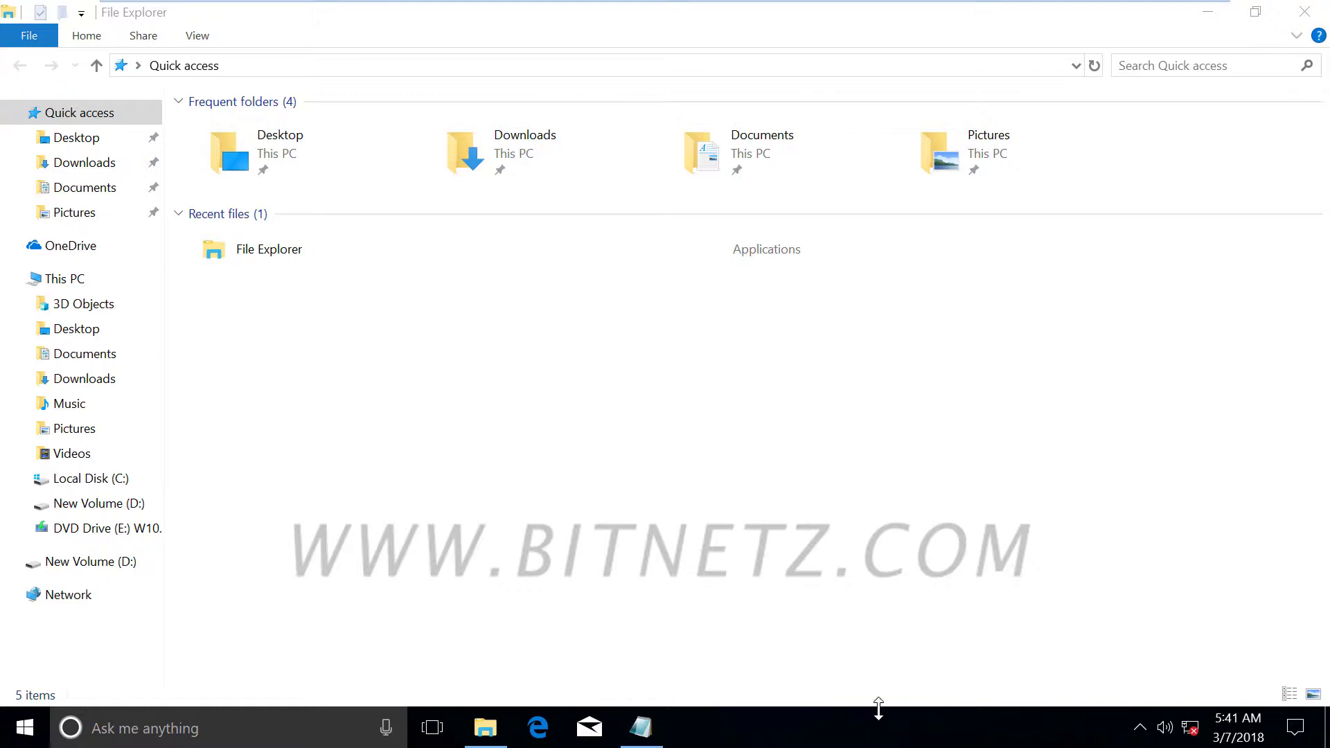
Stretch the taskbar several rows tall, shrink it back to one row, and lock it.
drag(878, 705, 914, 572)
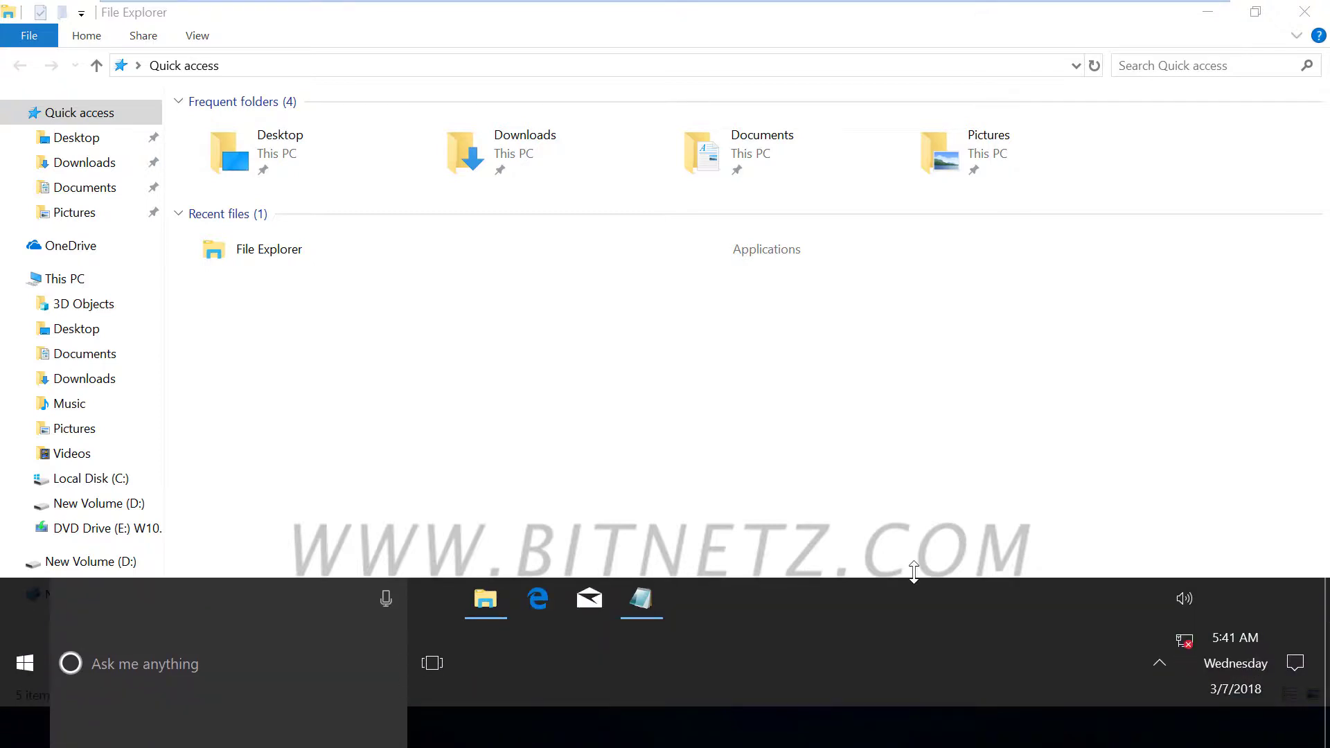
drag(915, 572, 899, 689)
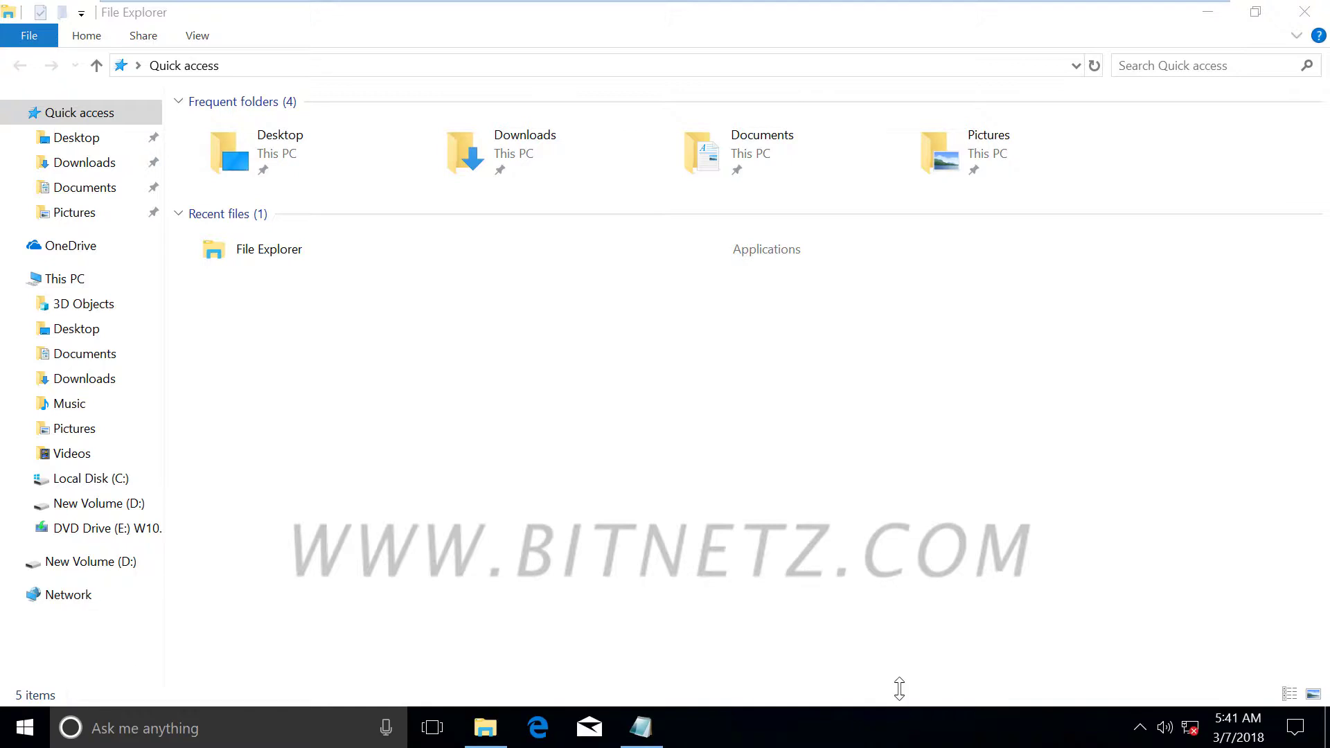
right_click(965, 736)
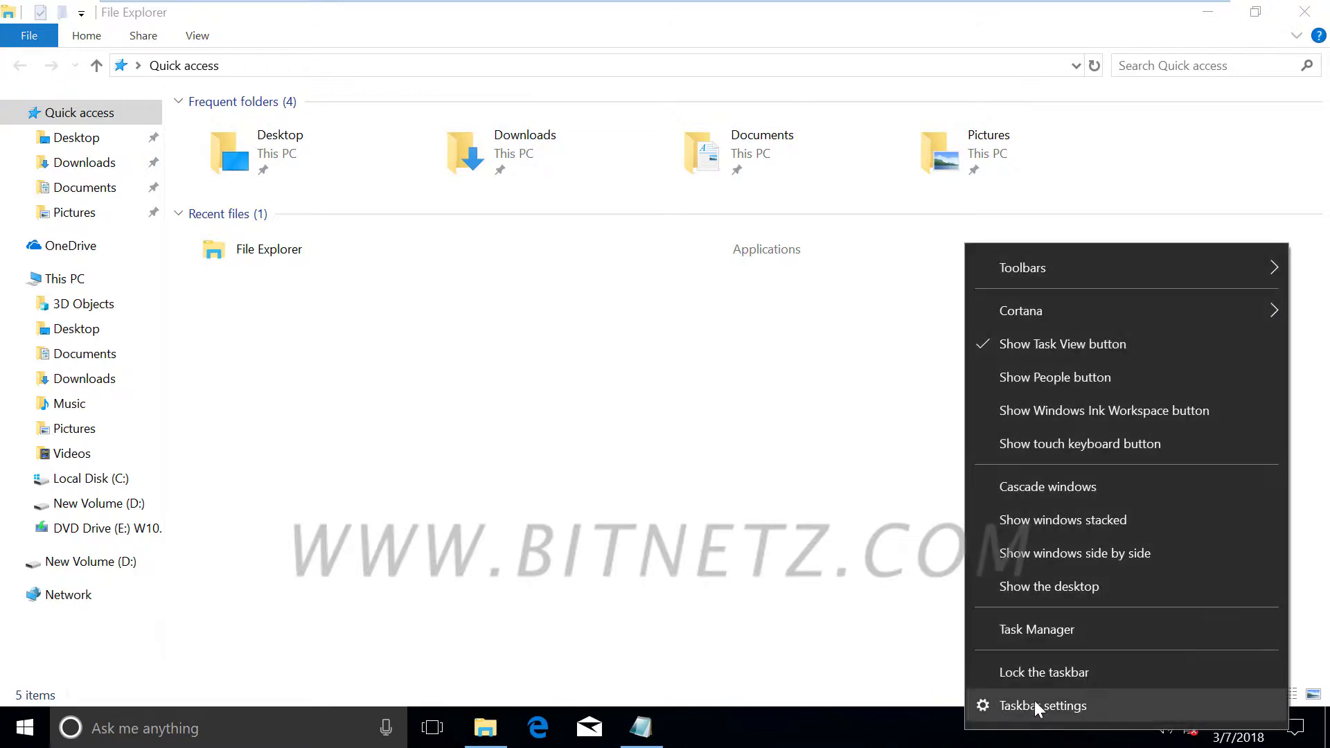
click(1018, 669)
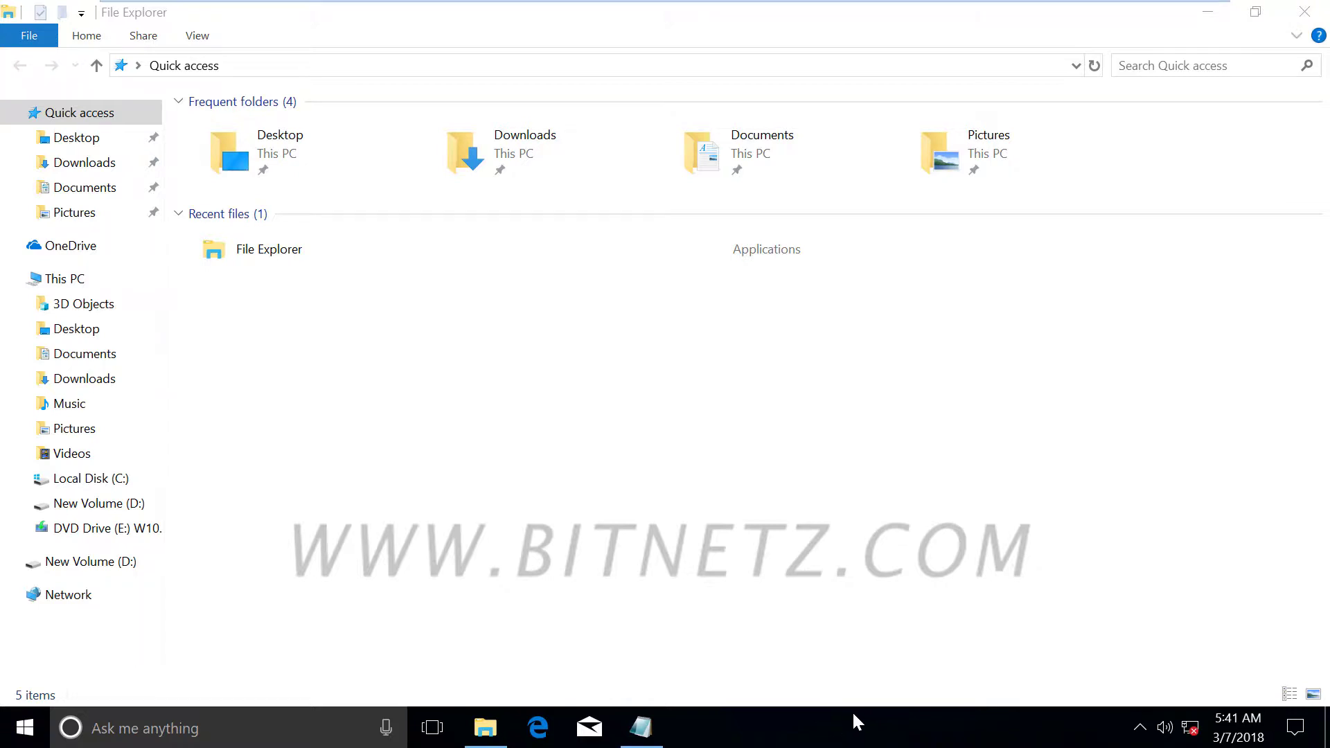
Unlock the taskbar again and minimize the Notepad window to clear the desktop.
right_click(1006, 726)
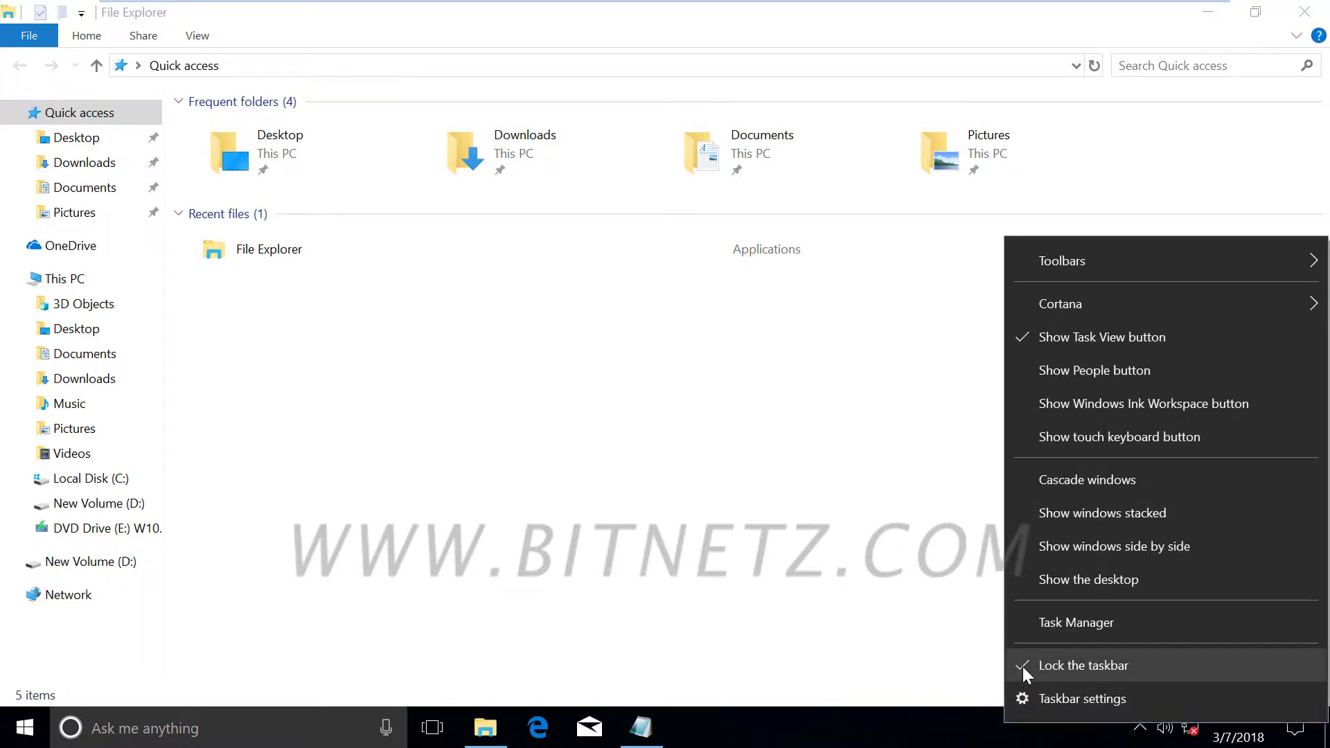
click(1022, 667)
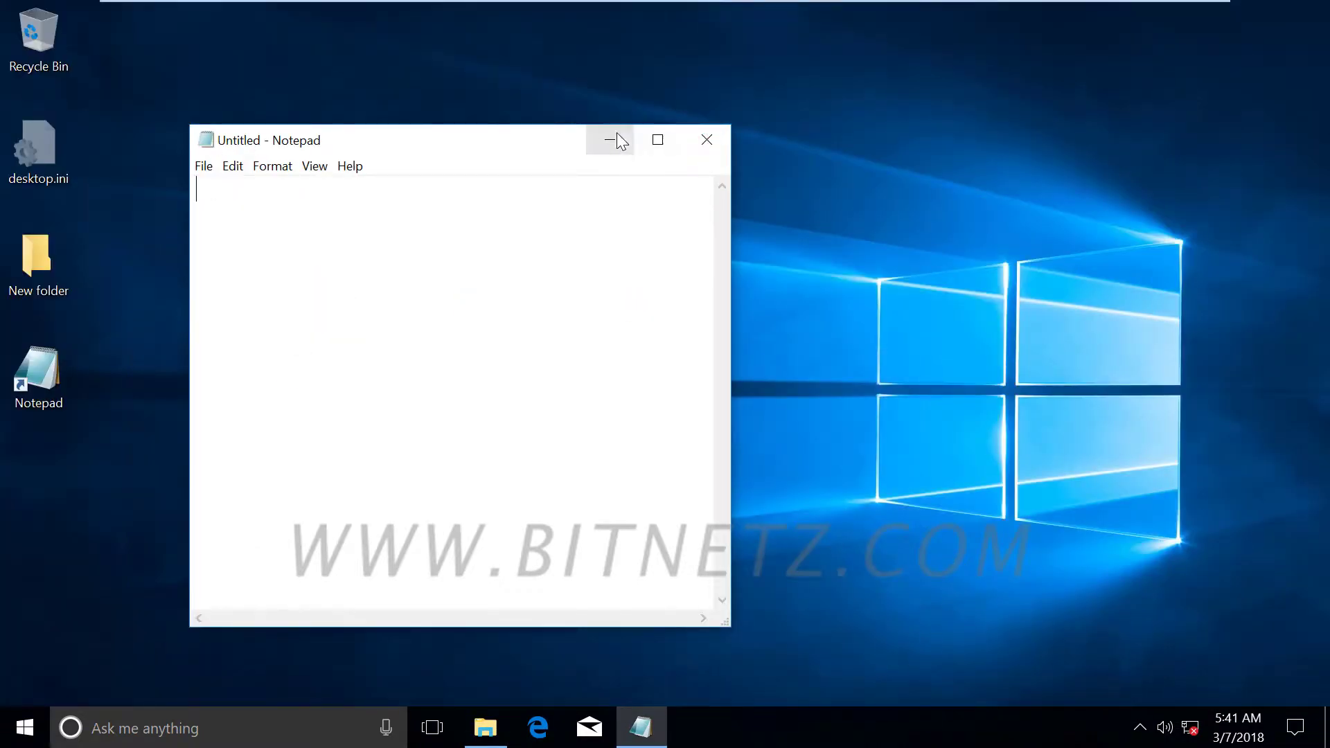
click(615, 134)
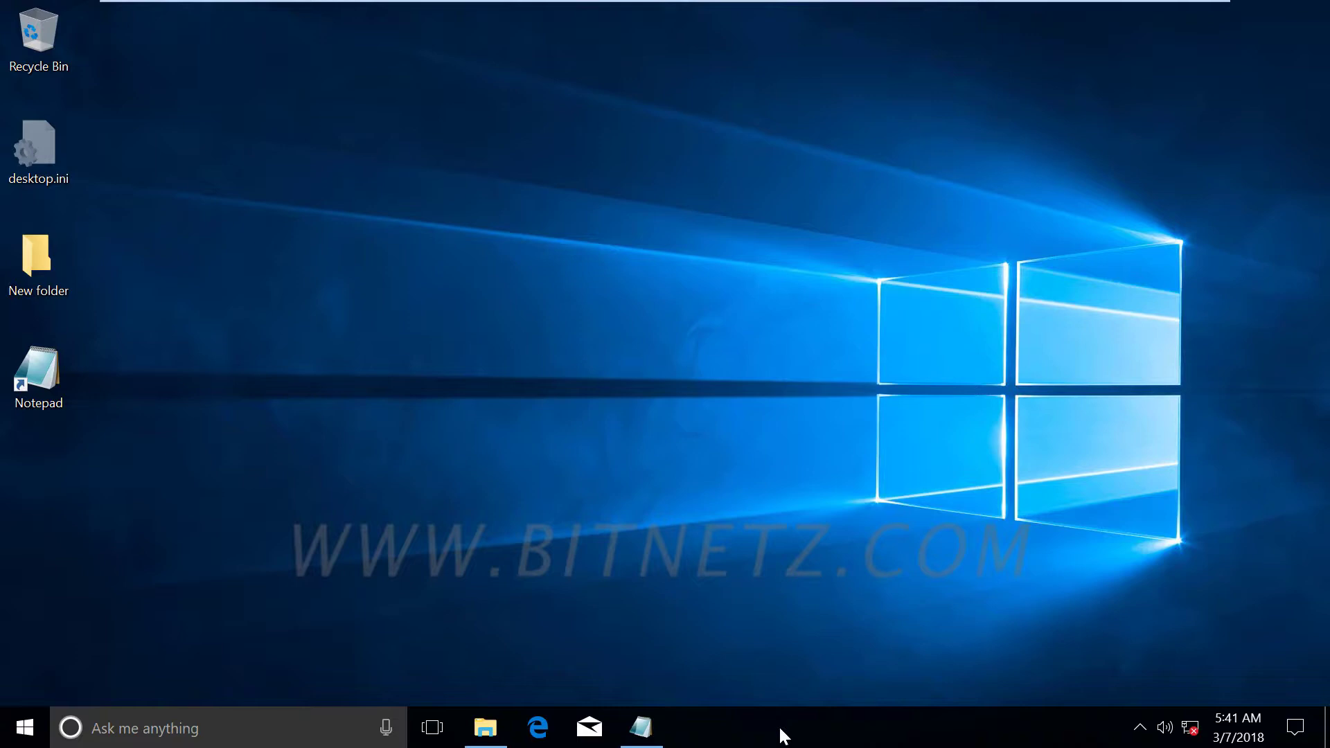
Move the taskbar to the right edge of the desktop, across to the left edge, and up to the top edge.
drag(780, 729, 1212, 514)
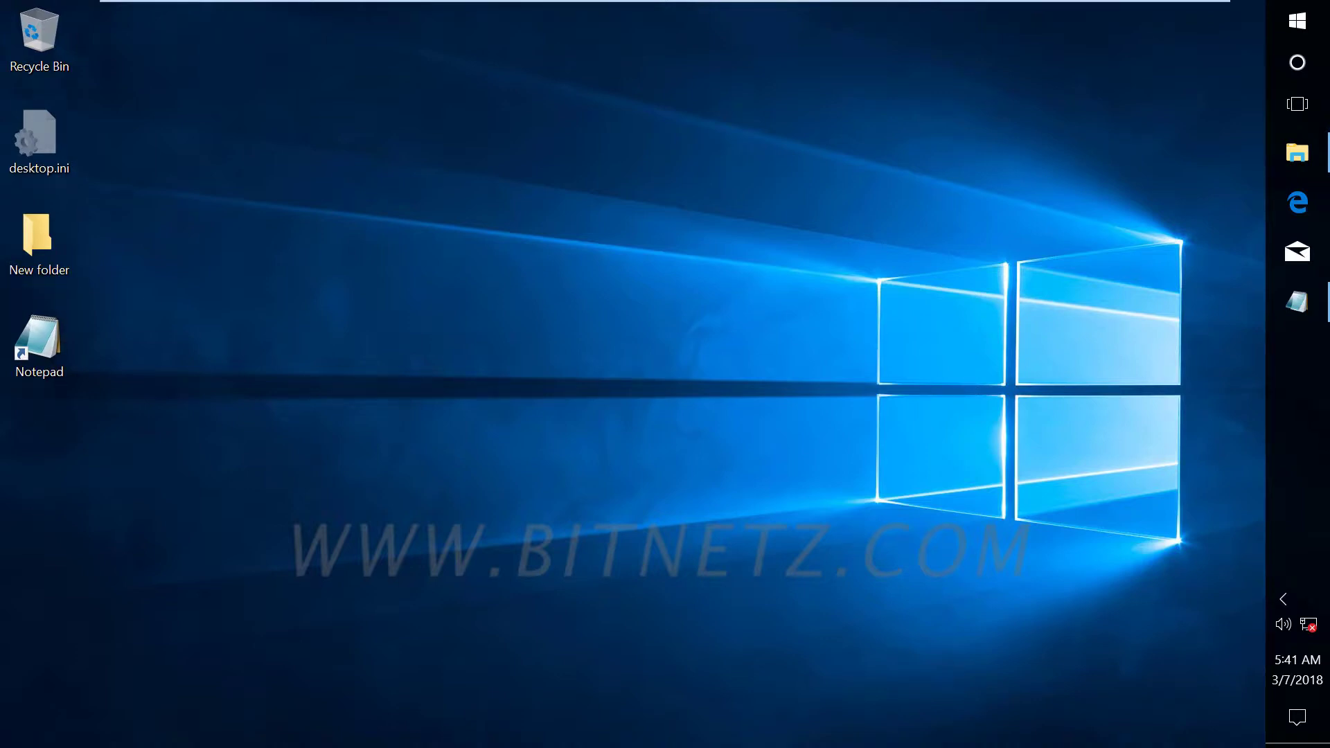
drag(1302, 392, 219, 418)
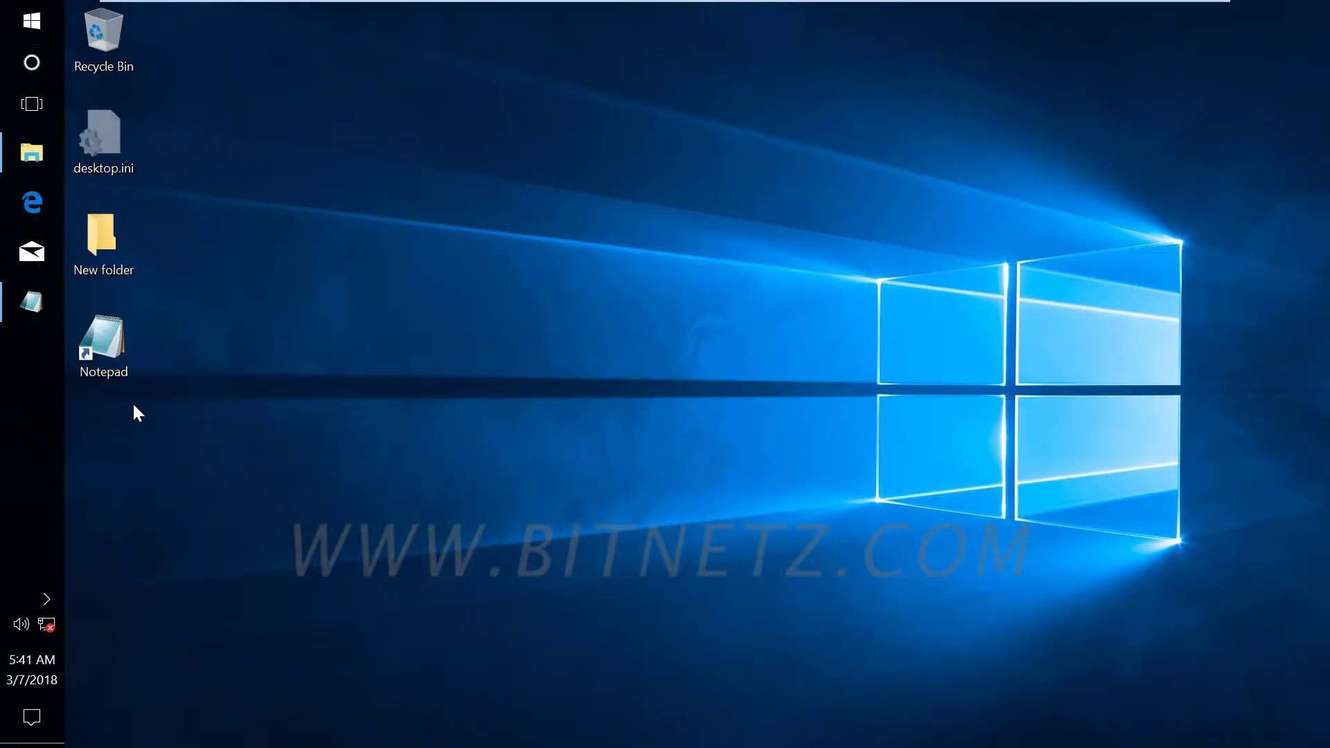
mouse_move(460, 6)
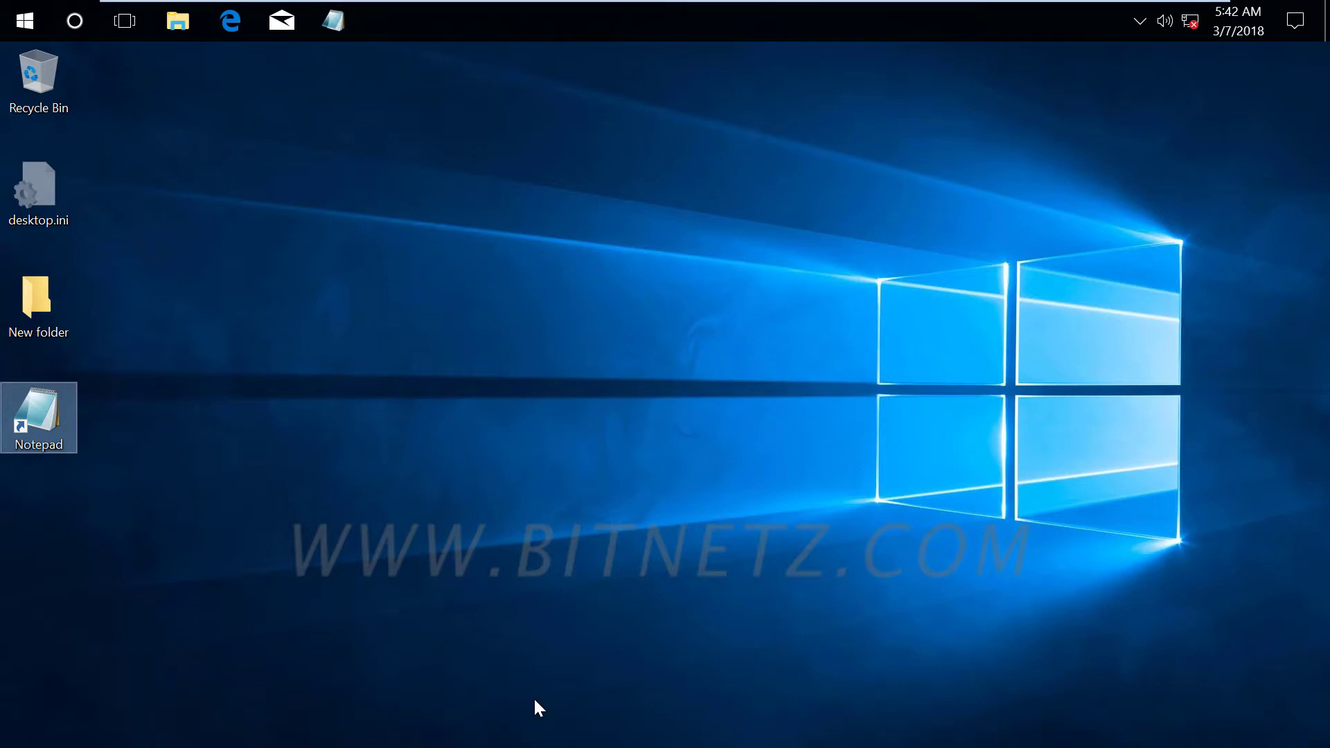
mouse_move(575, 253)
mouse_down()
mouse_move(574, 286)
mouse_move(617, 285)
mouse_move(618, 307)
mouse_move(638, 309)
mouse_up()
drag(662, 279, 798, 291)
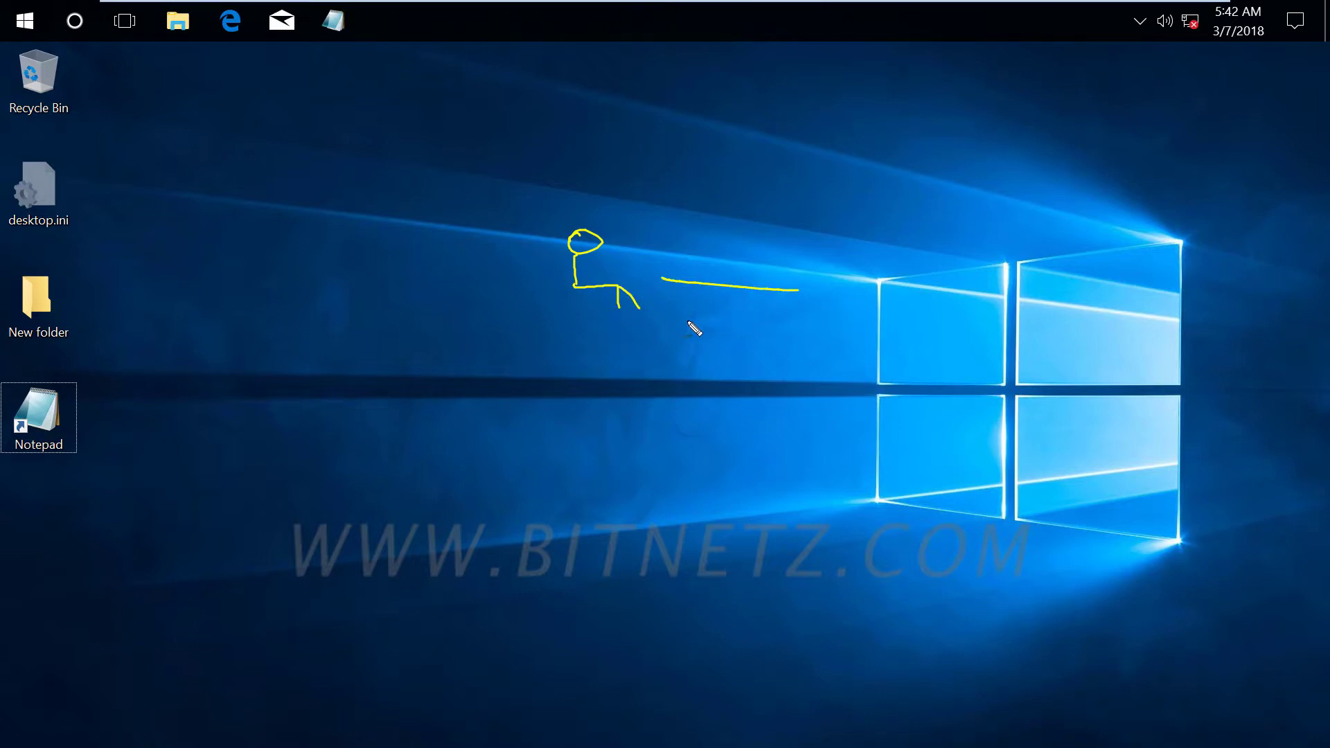
drag(691, 320, 753, 294)
drag(692, 320, 757, 293)
drag(639, 24, 673, 14)
mouse_move(755, 286)
mouse_down()
mouse_move(746, 267)
mouse_move(758, 287)
mouse_up()
mouse_move(690, 315)
mouse_down()
mouse_move(682, 298)
mouse_move(692, 320)
mouse_up()
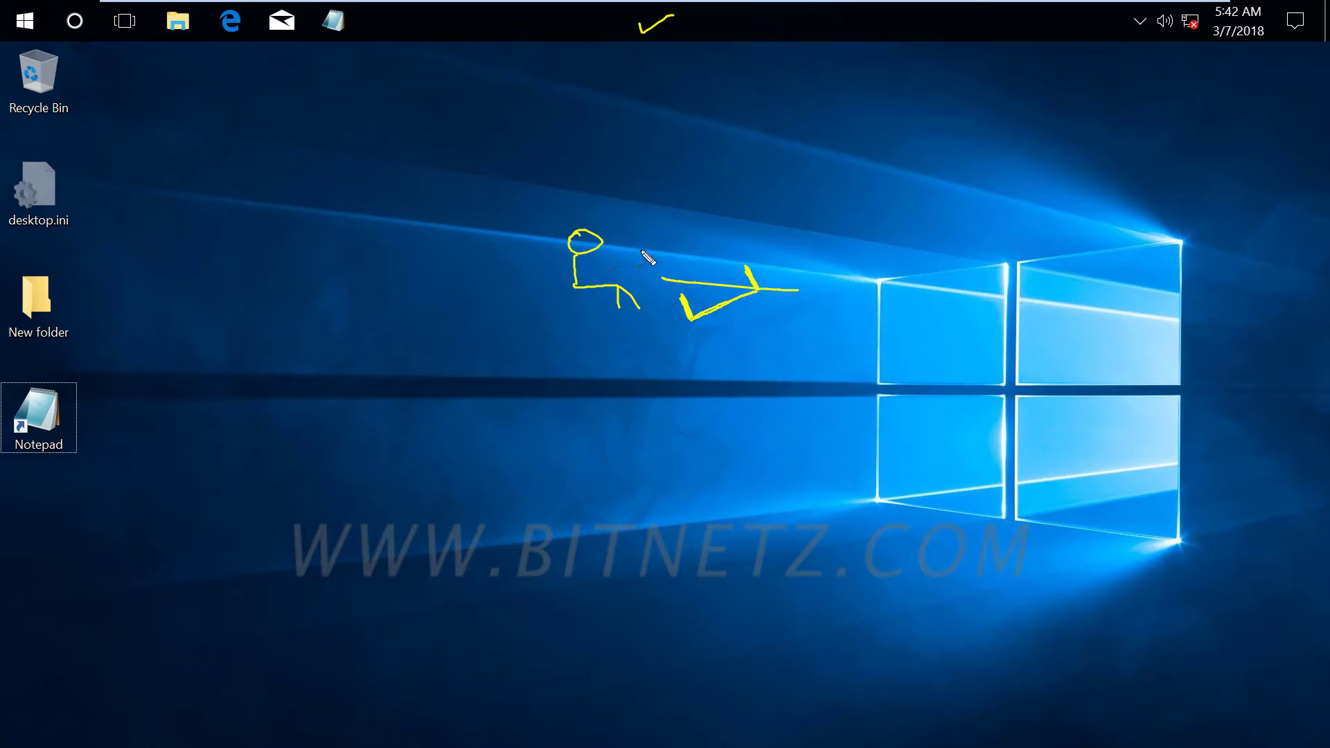
mouse_move(644, 250)
mouse_down()
mouse_move(668, 251)
mouse_move(691, 280)
mouse_up()
key(Escape)
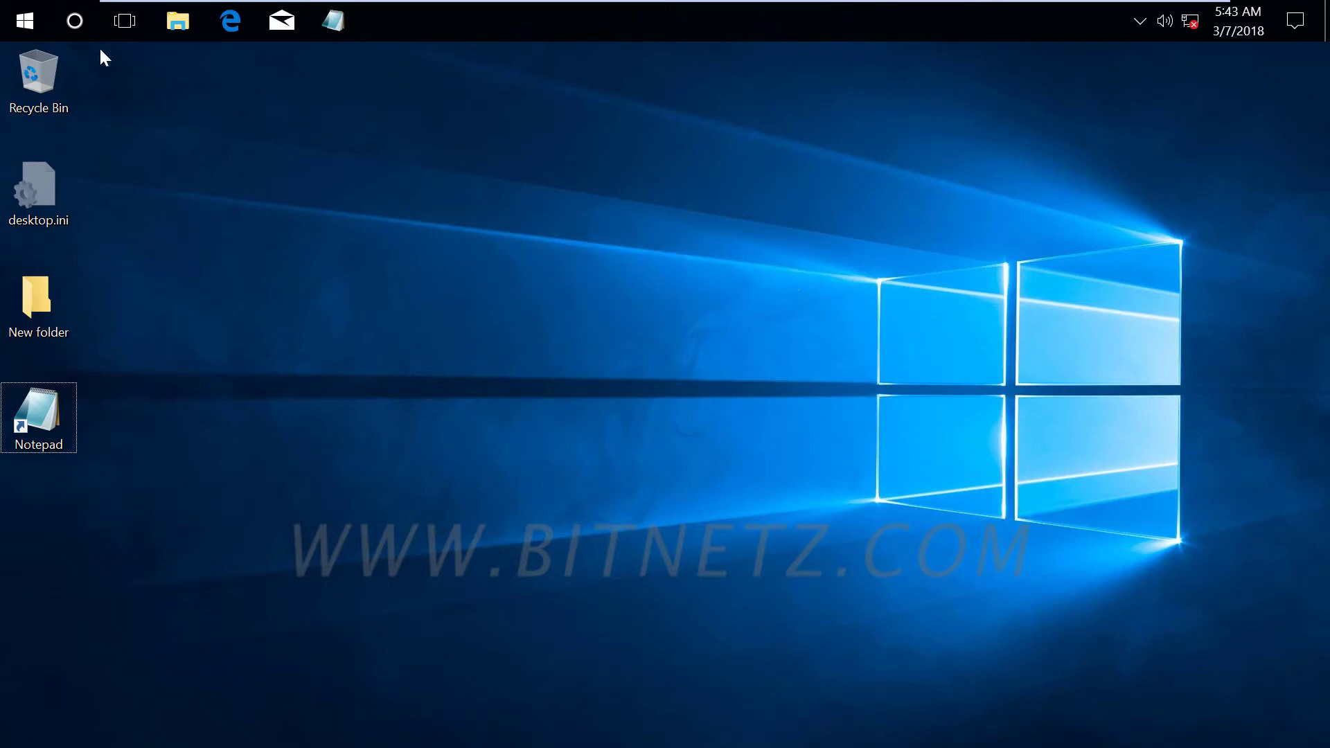
View how the Start menu and Cortana open from the relocated taskbar, and dismiss them.
click(23, 19)
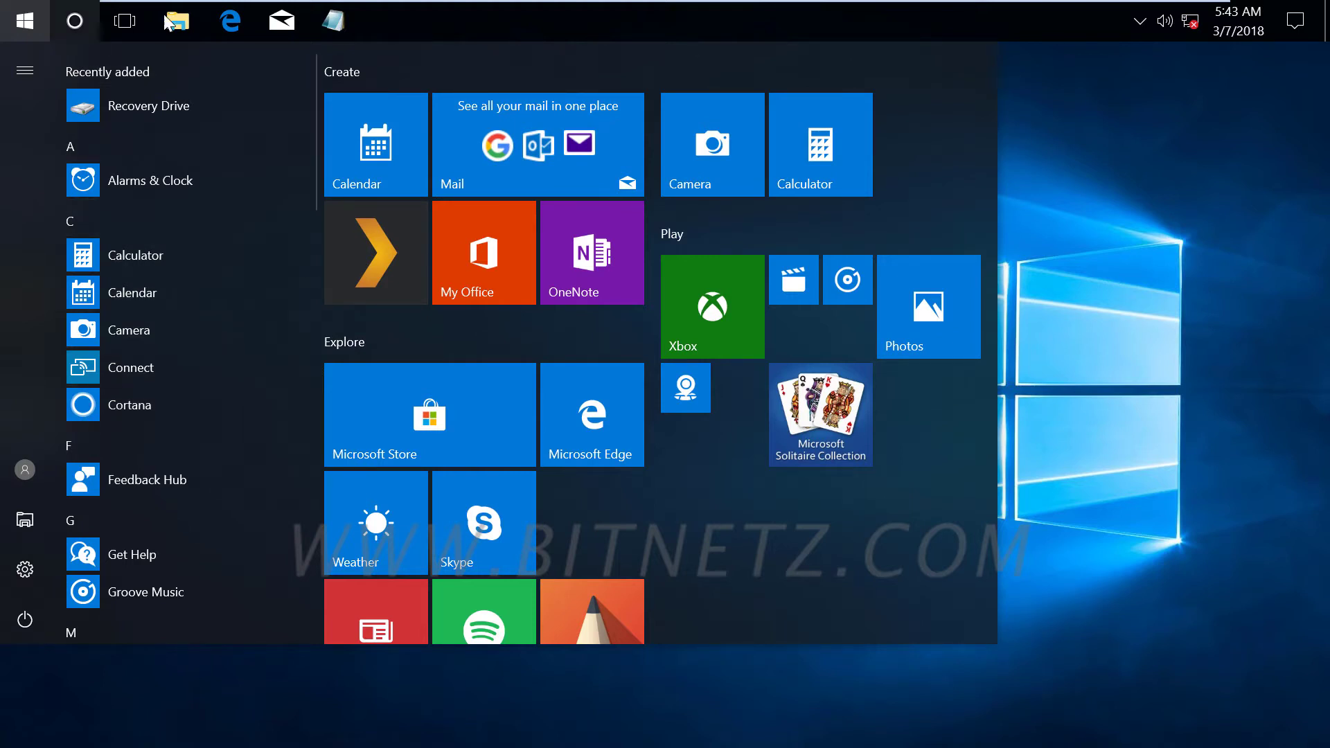
click(72, 22)
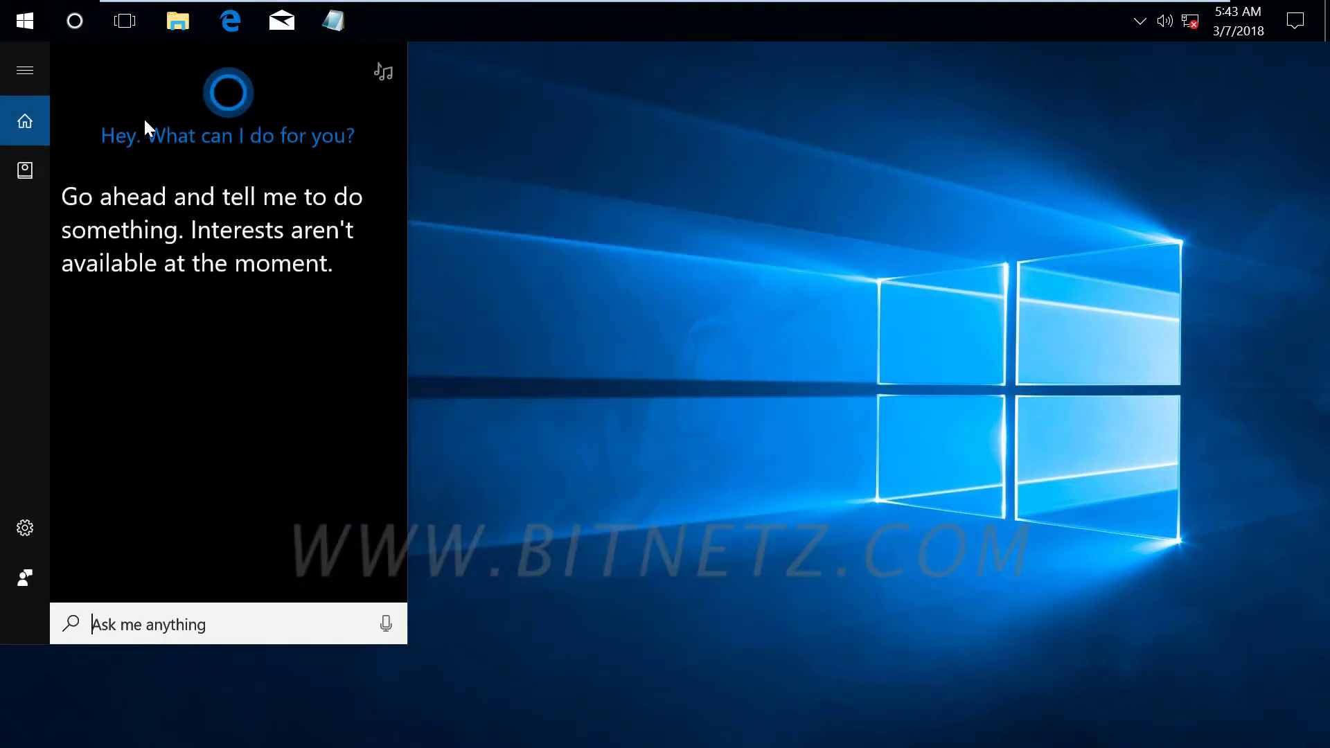
click(442, 134)
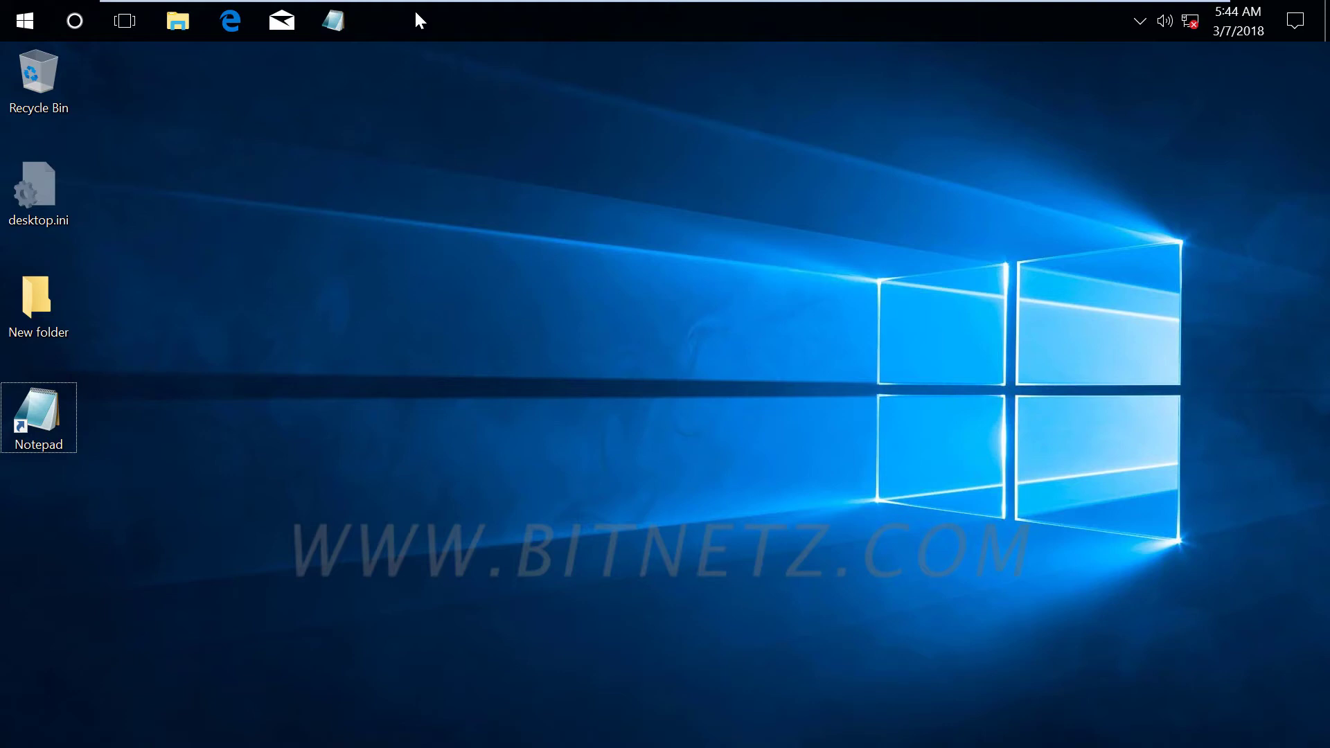
Move the taskbar from the top to the right edge, across to the left edge, and back to the bottom of the desktop.
drag(417, 14, 836, 307)
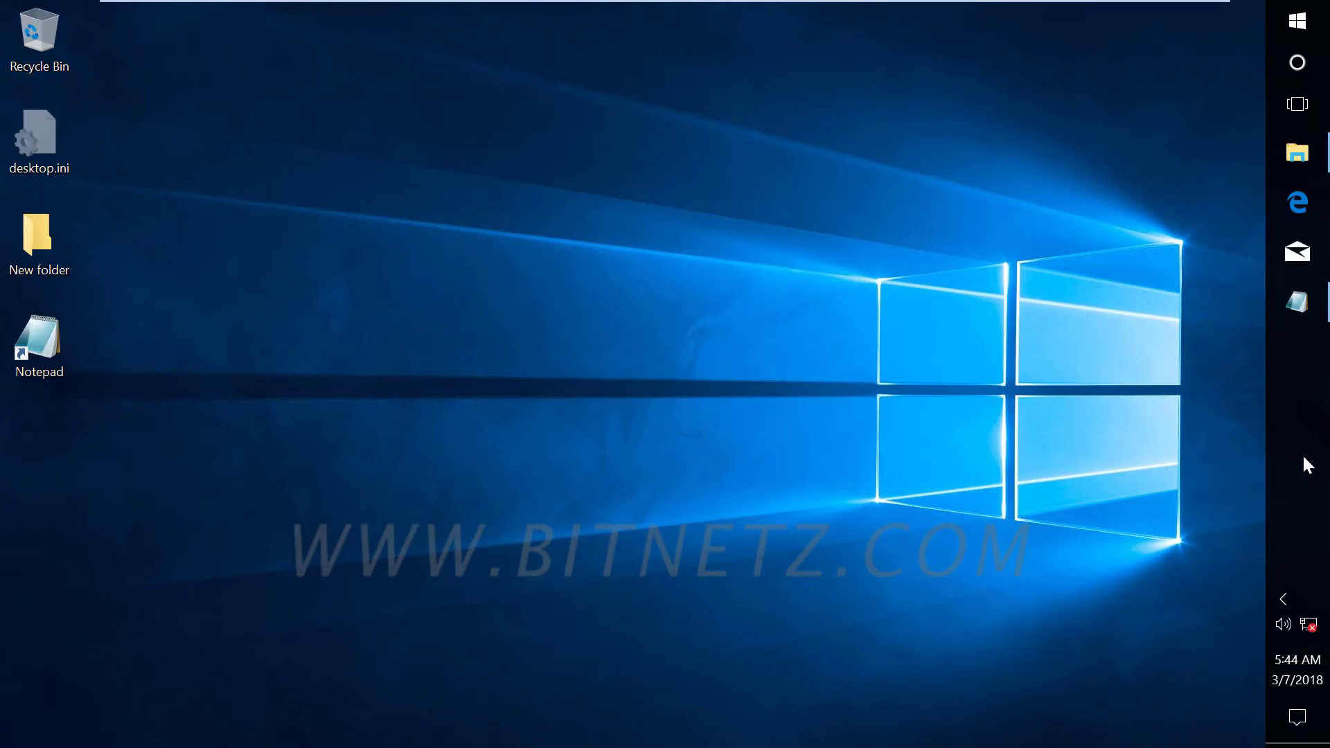
drag(1306, 466, 444, 439)
drag(126, 420, 483, 568)
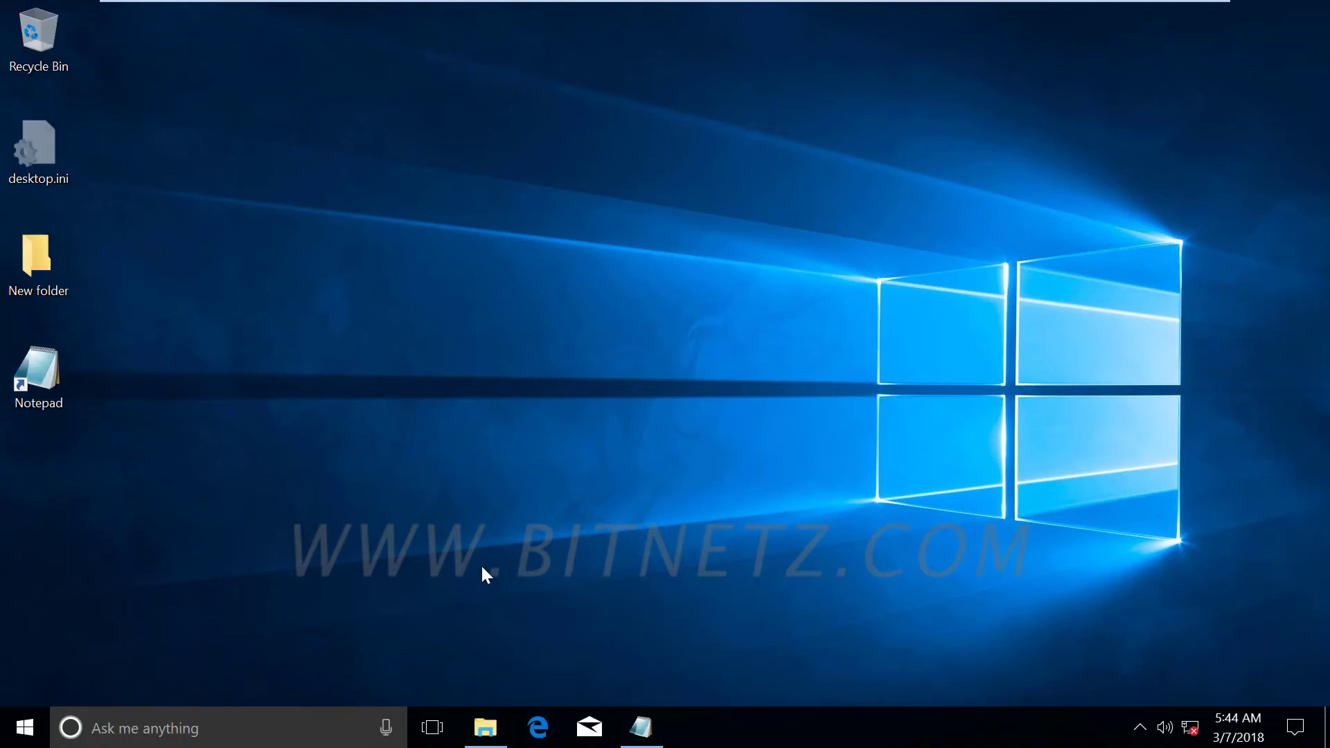